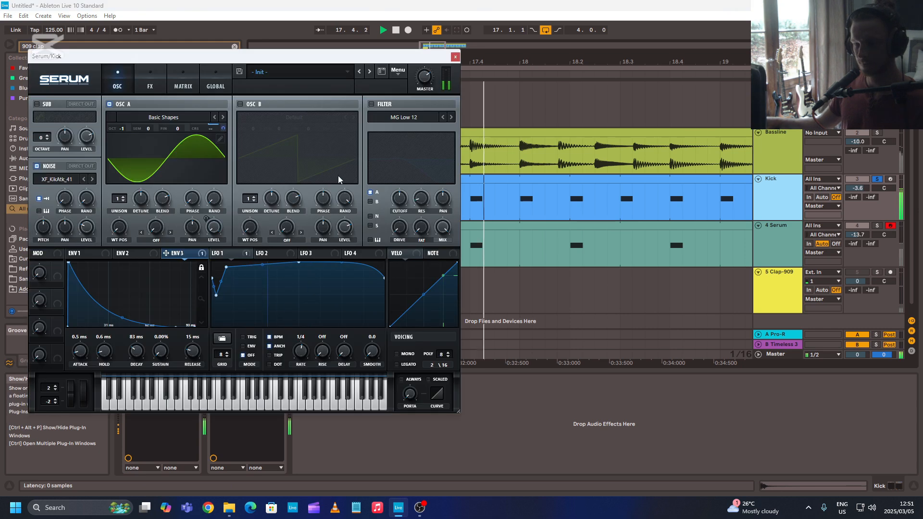
- Close the Kick track's Serum window and listen to the arrangement from bar 17
{"action": "left_click", "coordinate": [455, 57]}
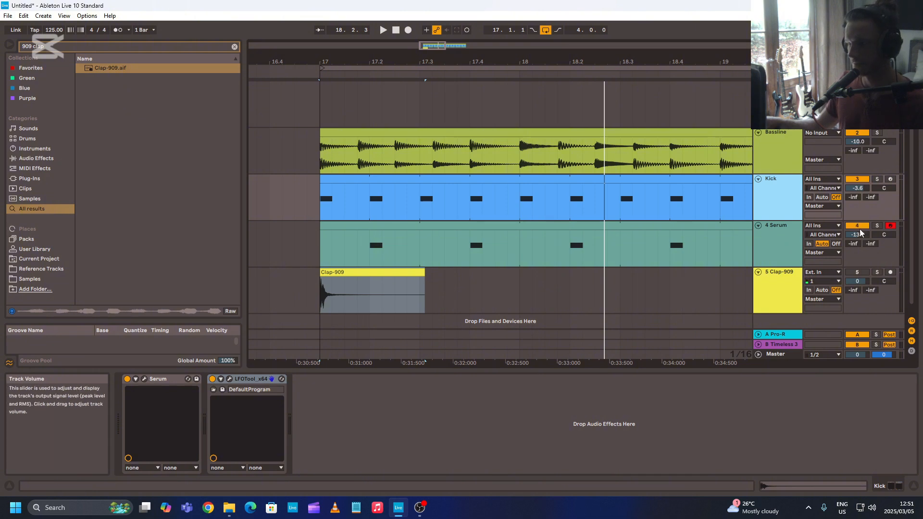
{"action": "key", "text": "space"}
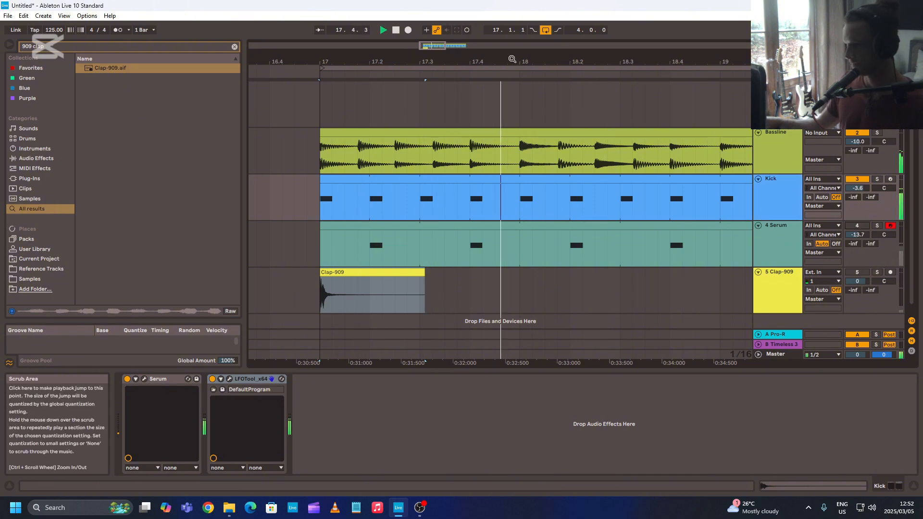
{"action": "left_click_drag", "start_coordinate": [511, 60], "coordinate": [531, 45]}
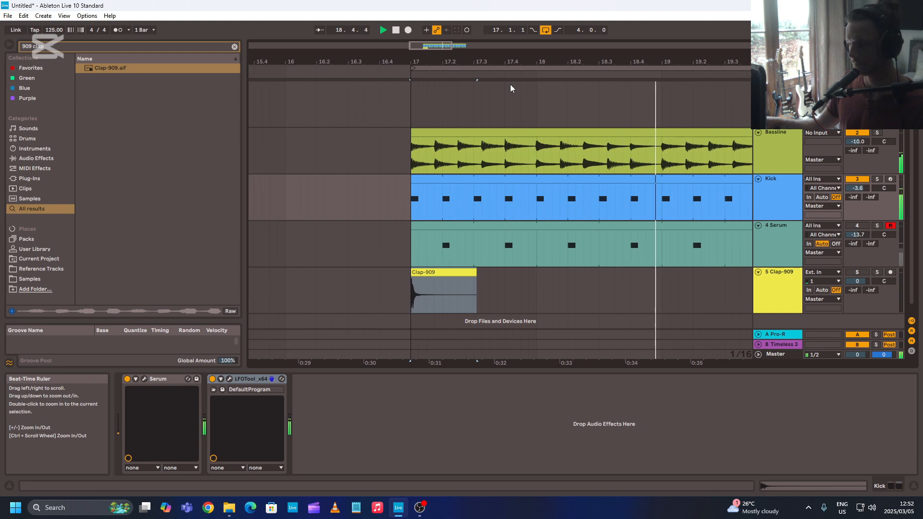
{"action": "key", "text": "space"}
- Examine the waveform of the Clap-909 clip at bar 17 up close
{"action": "left_click_drag", "start_coordinate": [431, 60], "coordinate": [533, 96]}
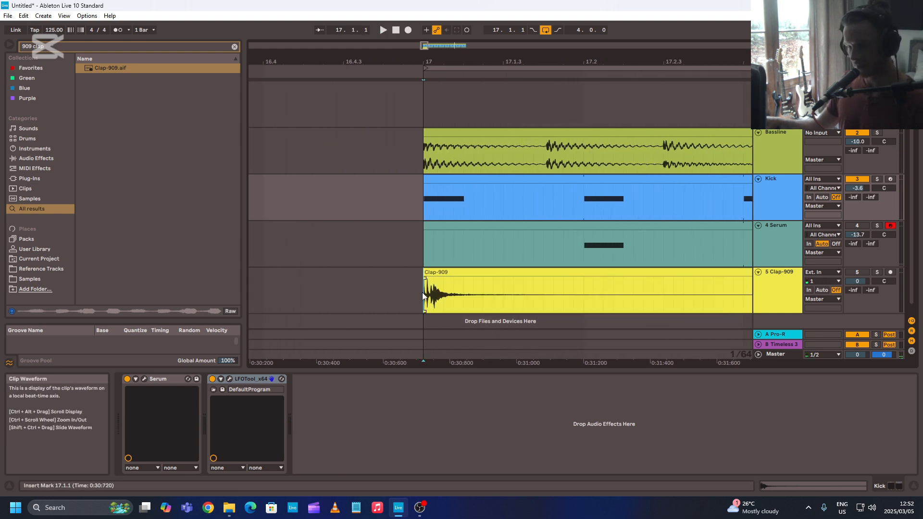
{"action": "left_click_drag", "start_coordinate": [450, 295], "coordinate": [476, 285]}
{"action": "key", "text": "z"}
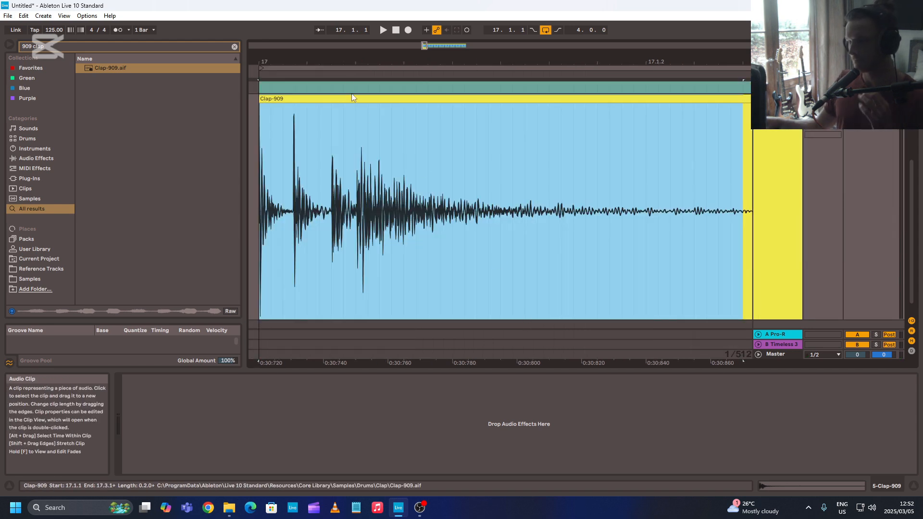
{"action": "left_click_drag", "start_coordinate": [346, 61], "coordinate": [348, 37]}
{"action": "left_click", "coordinate": [462, 180]}
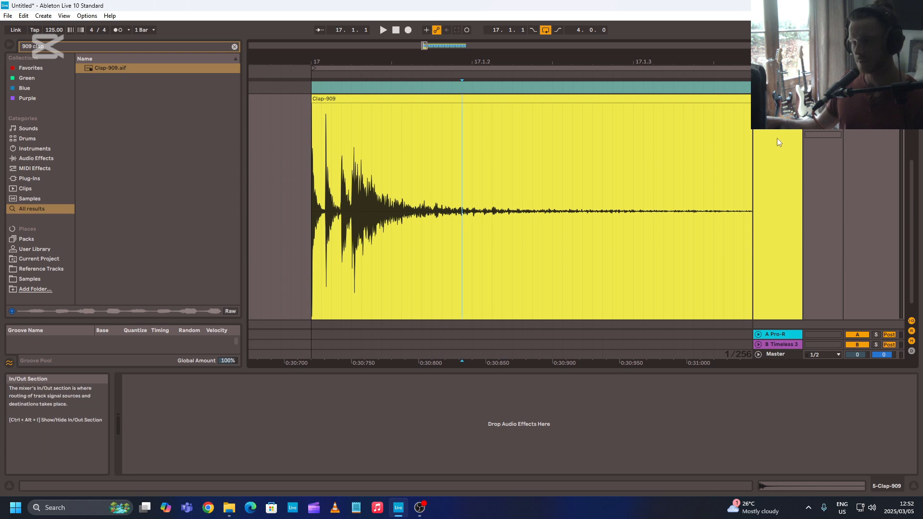
- Play the Clap-909 sample several times from bar 17 while viewing its opening bursts
{"action": "key", "text": "space"}
{"action": "key", "text": "space"}
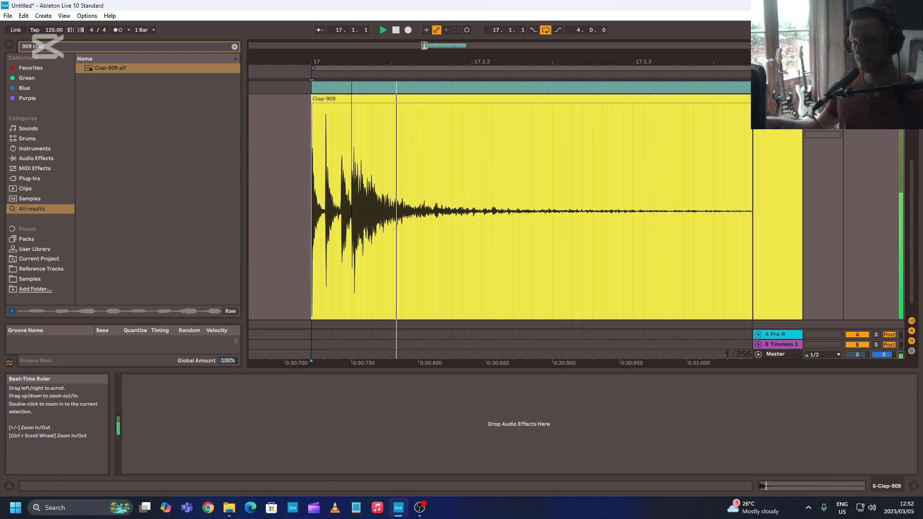
{"action": "left_click_drag", "start_coordinate": [349, 61], "coordinate": [416, 67]}
{"action": "key", "text": "space"}
{"action": "key", "text": "space"}
{"action": "key", "text": "space"}
{"action": "key", "text": "space"}
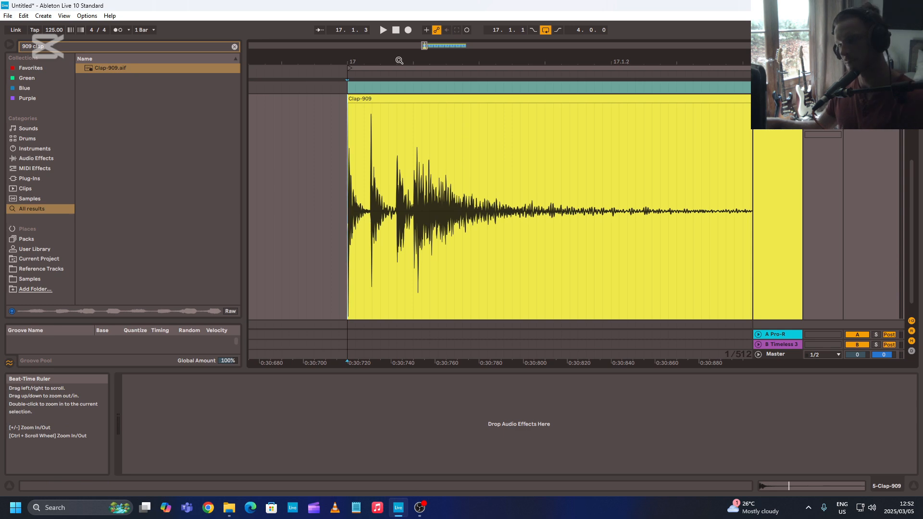
- Inspect the spacing of the separate bursts and the decaying tail in the Clap-909 waveform
{"action": "left_click_drag", "start_coordinate": [370, 55], "coordinate": [368, 70]}
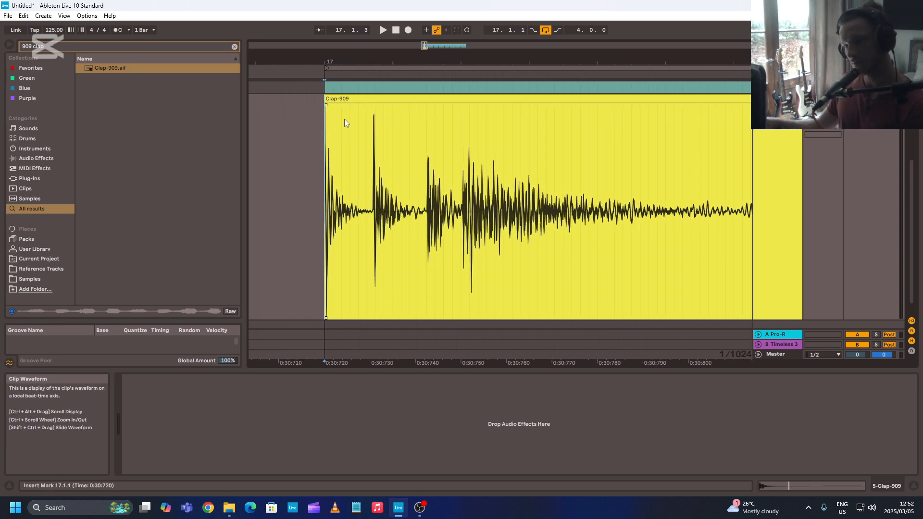
{"action": "left_click_drag", "start_coordinate": [324, 133], "coordinate": [478, 175]}
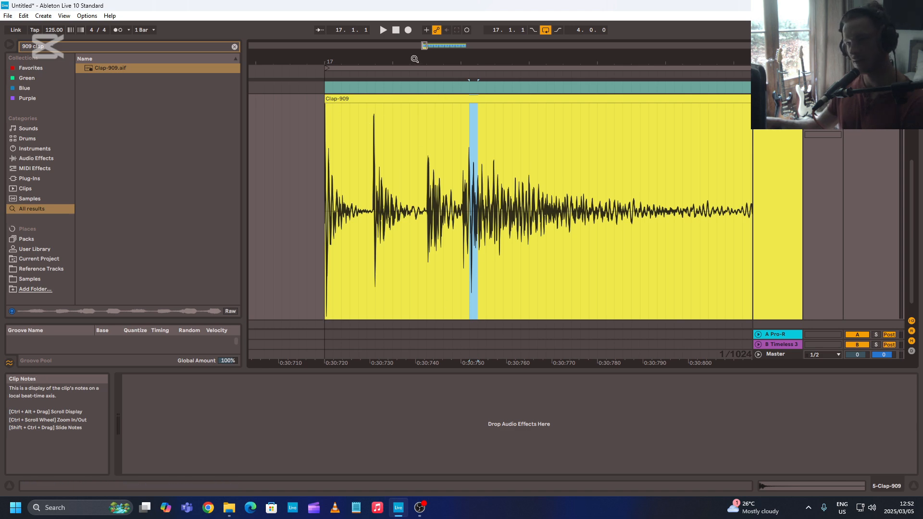
{"action": "mouse_move", "coordinate": [413, 58]}
{"action": "left_mouse_down"}
{"action": "mouse_move", "coordinate": [406, 48]}
{"action": "mouse_move", "coordinate": [397, 59]}
{"action": "left_mouse_up"}
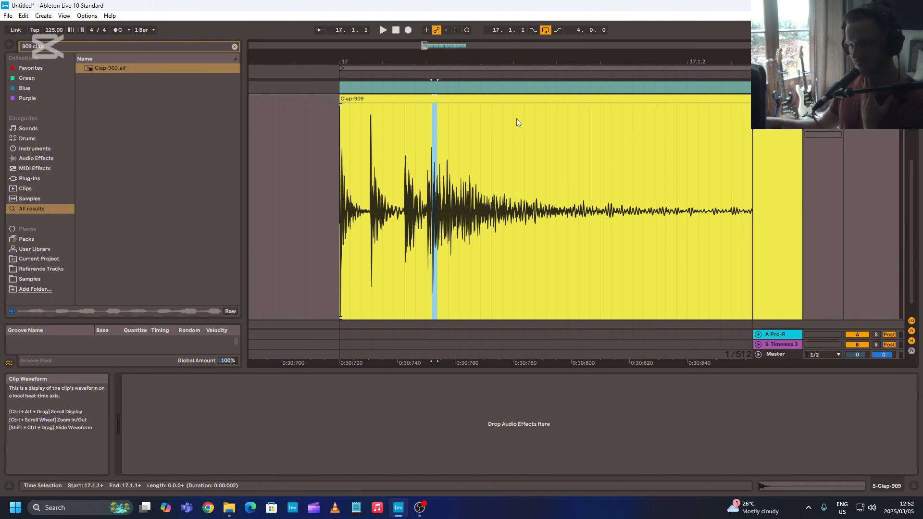
{"action": "left_click_drag", "start_coordinate": [509, 58], "coordinate": [420, 56]}
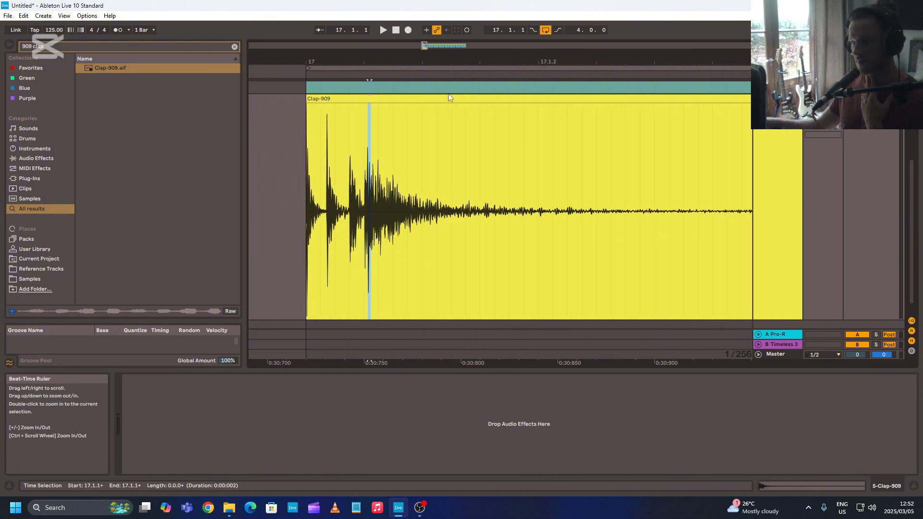
{"action": "scroll", "coordinate": [516, 189], "scroll_direction": "up", "scroll_amount": 1}
{"action": "scroll", "coordinate": [477, 198], "scroll_direction": "down", "scroll_amount": 4}
{"action": "scroll", "coordinate": [476, 200], "scroll_direction": "down", "scroll_amount": 4}
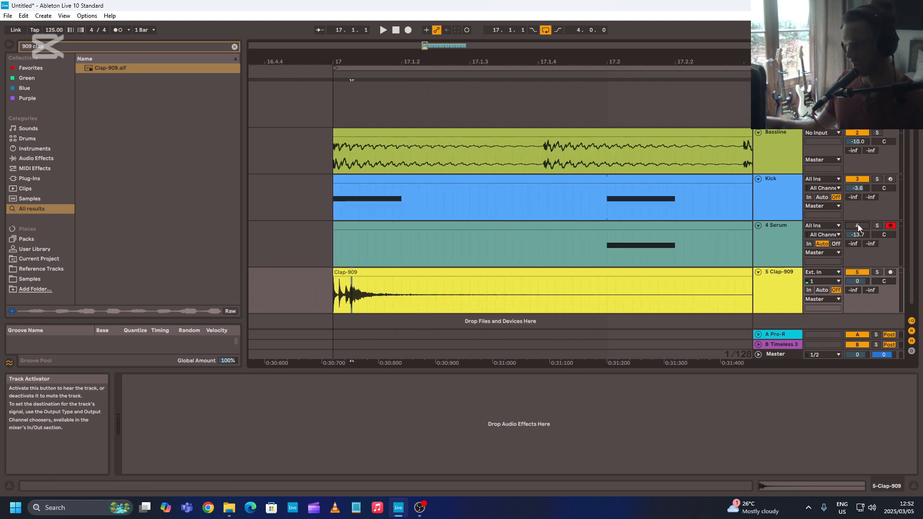
- Solo the 4 Serum track, open its Serum instrument and audition the MIDI pattern
{"action": "left_click_drag", "start_coordinate": [524, 58], "coordinate": [409, 31]}
{"action": "left_click", "coordinate": [472, 225]}
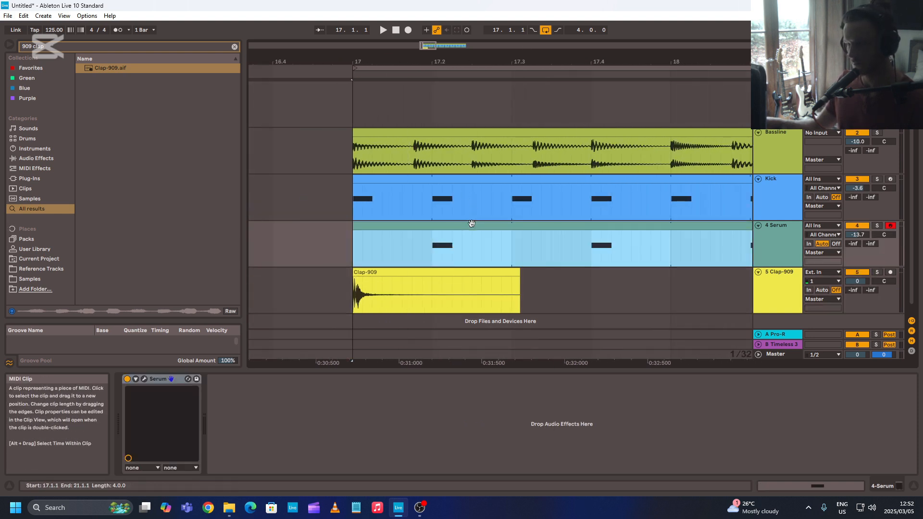
{"action": "key", "text": "s"}
{"action": "key", "text": "space"}
{"action": "left_click", "coordinate": [188, 379]}
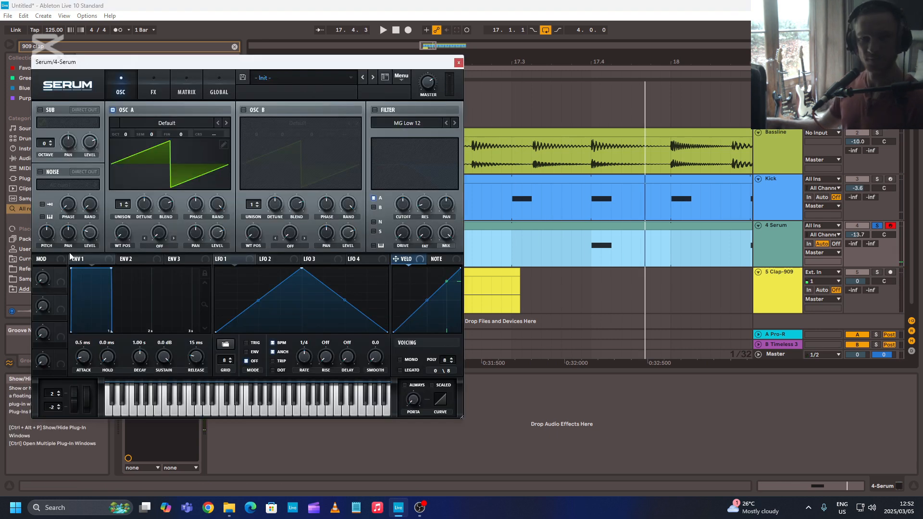
{"action": "key", "text": "space"}
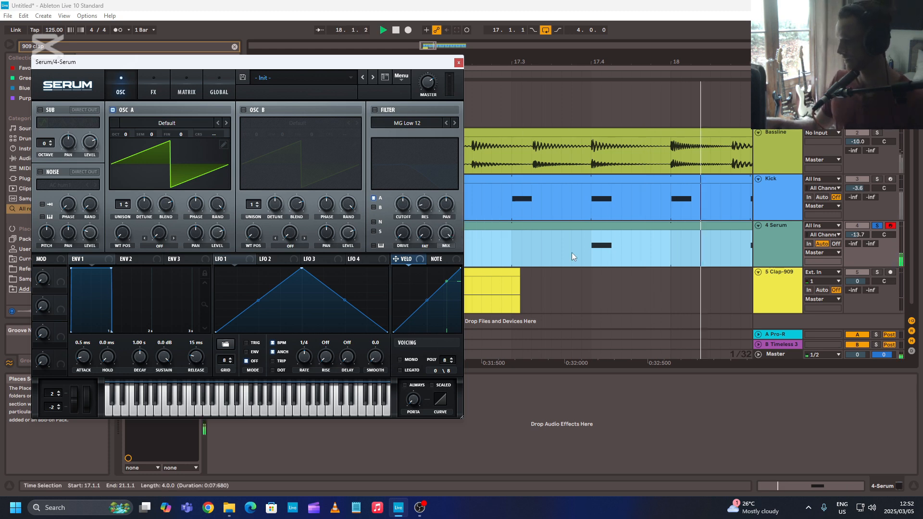
{"action": "key", "text": "space"}
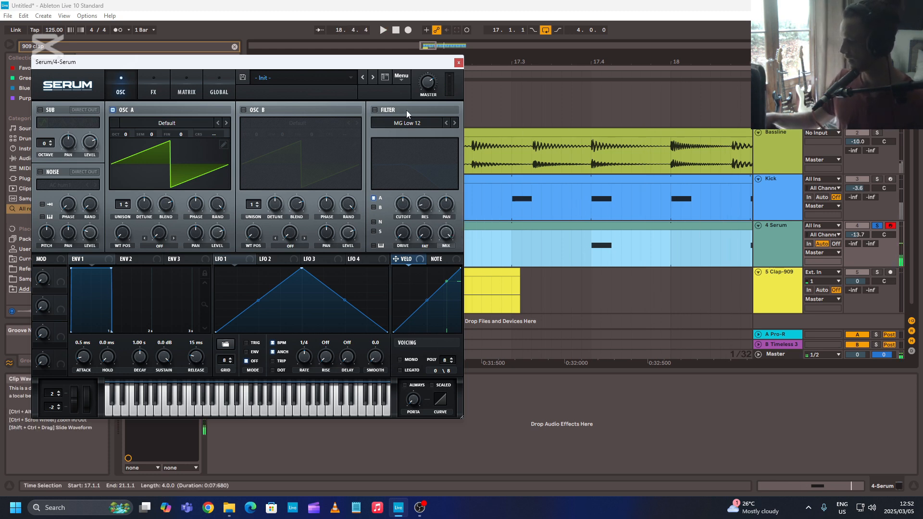
- Enable Serum's Noise oscillator with the AC hum1 sample and audition the pattern
{"action": "left_click", "coordinate": [110, 111]}
{"action": "left_click", "coordinate": [110, 111]}
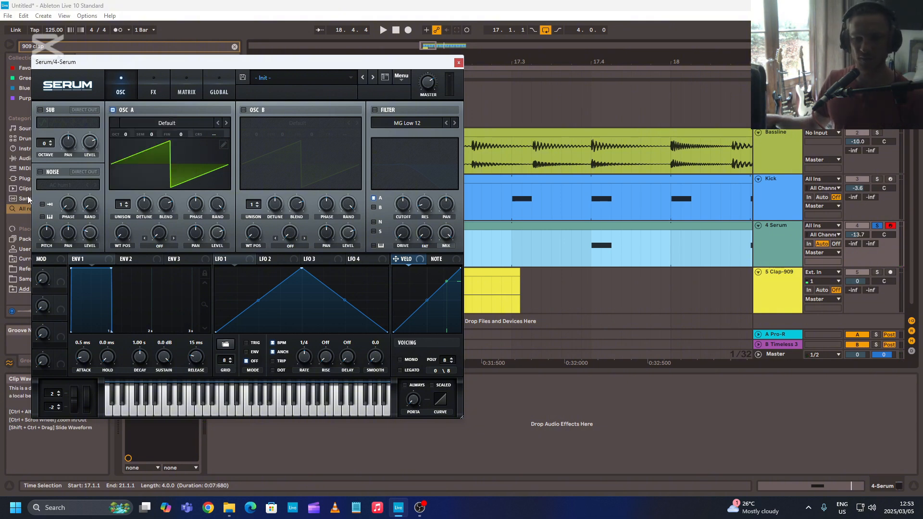
{"action": "key", "text": "space"}
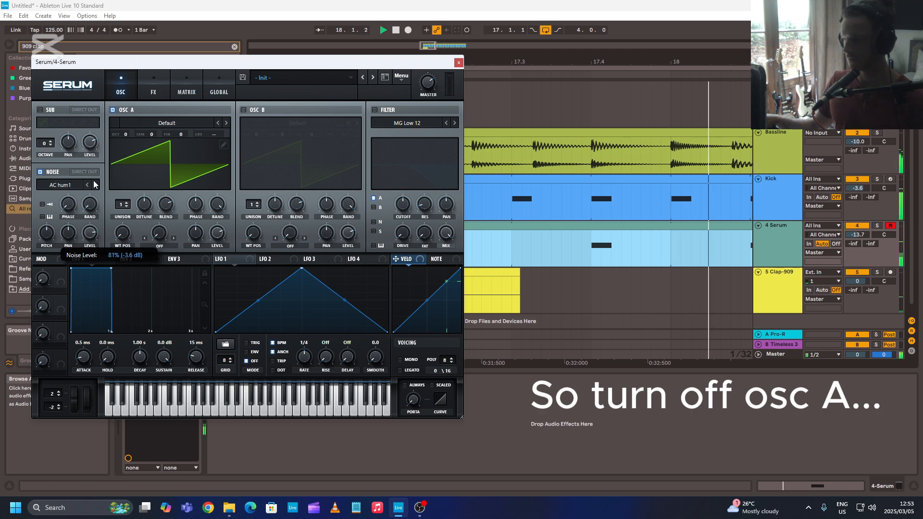
{"action": "key", "text": "space"}
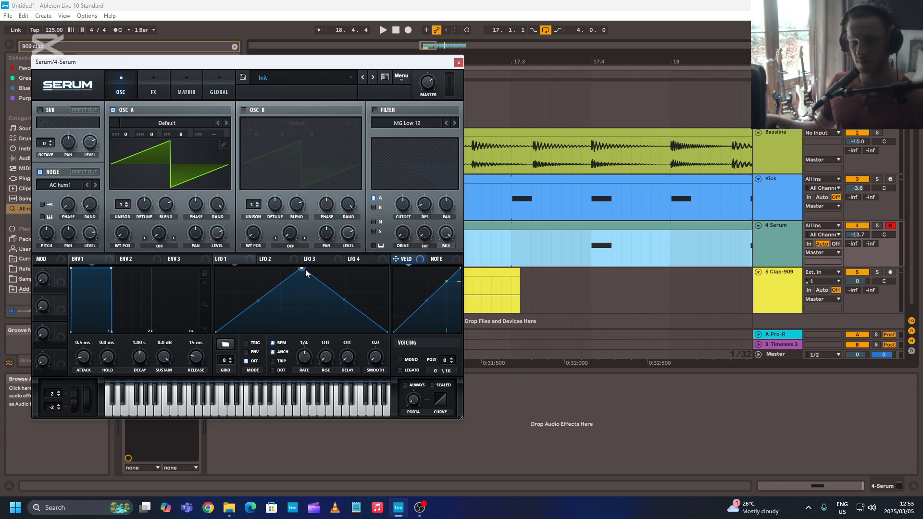
- Reshape LFO 1 into a falling ramp, assign it to the Noise level and audition the soloed 4 Serum track
{"action": "left_click_drag", "start_coordinate": [306, 273], "coordinate": [88, 191]}
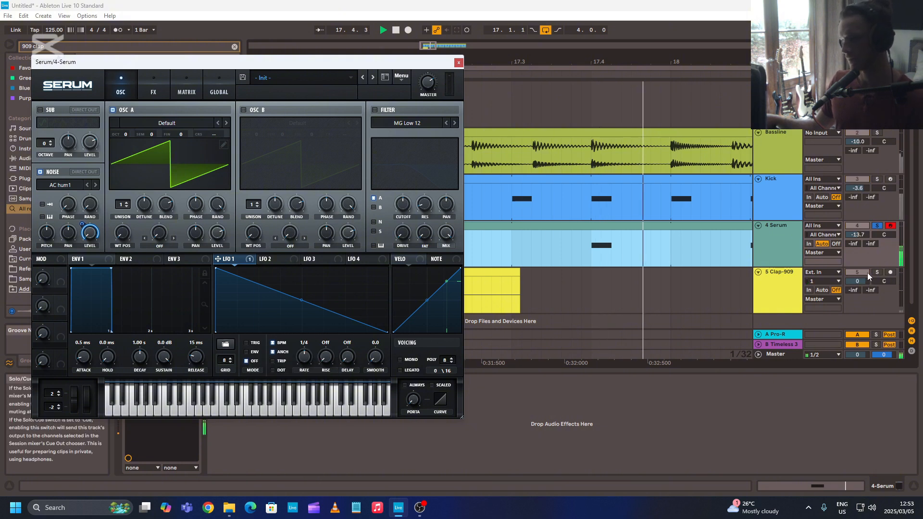
{"action": "left_click", "coordinate": [877, 225]}
{"action": "key", "text": "s"}
{"action": "key", "text": "space"}
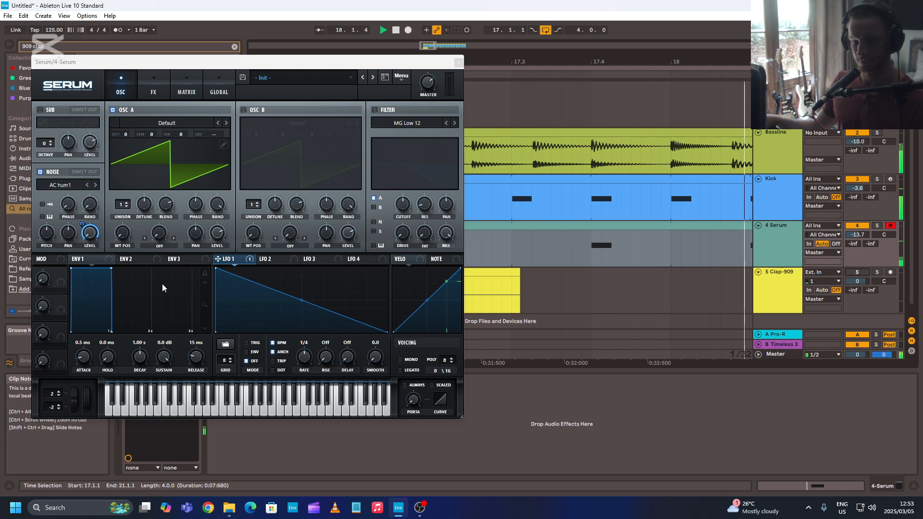
{"action": "key", "text": "space"}
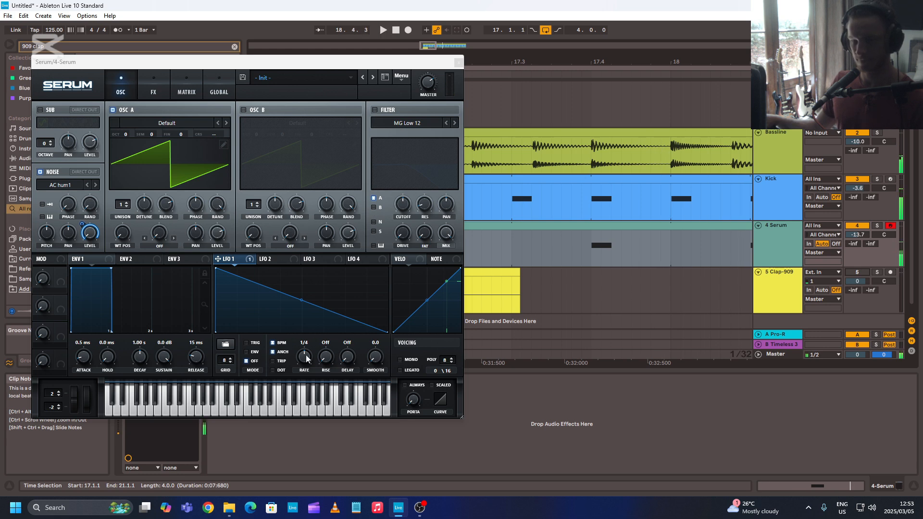
- Turn off BPM sync for LFO 1, set its mode to ENV and its rate to 5.6 Hz while auditioning
{"action": "left_click", "coordinate": [279, 344]}
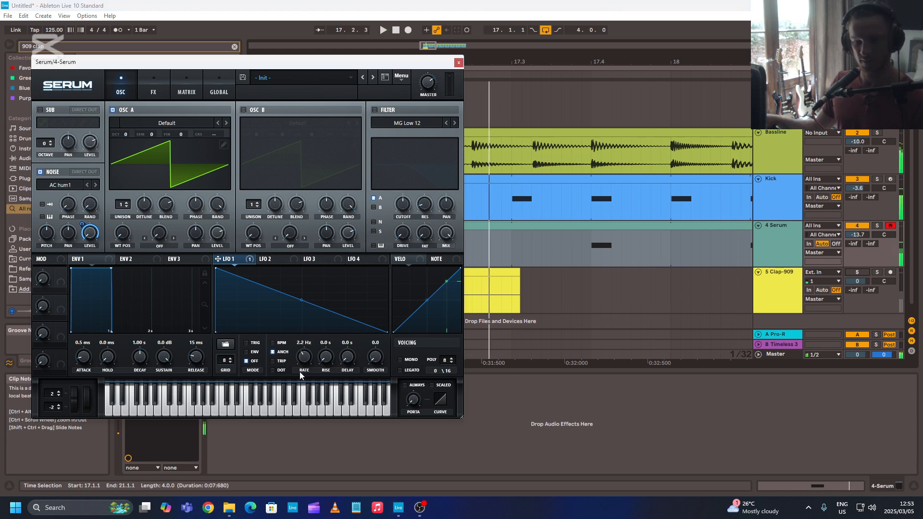
{"action": "left_click_drag", "start_coordinate": [299, 371], "coordinate": [265, 356]}
{"action": "key", "text": "space"}
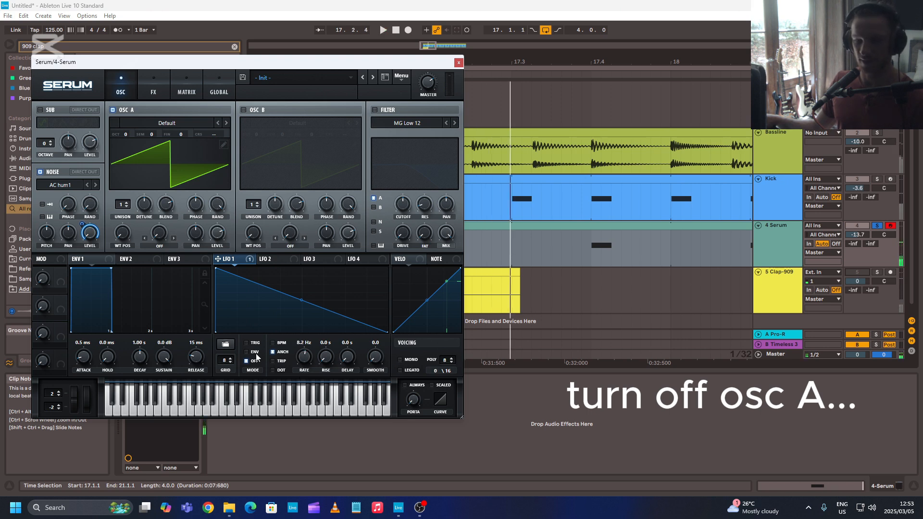
{"action": "key", "text": "space"}
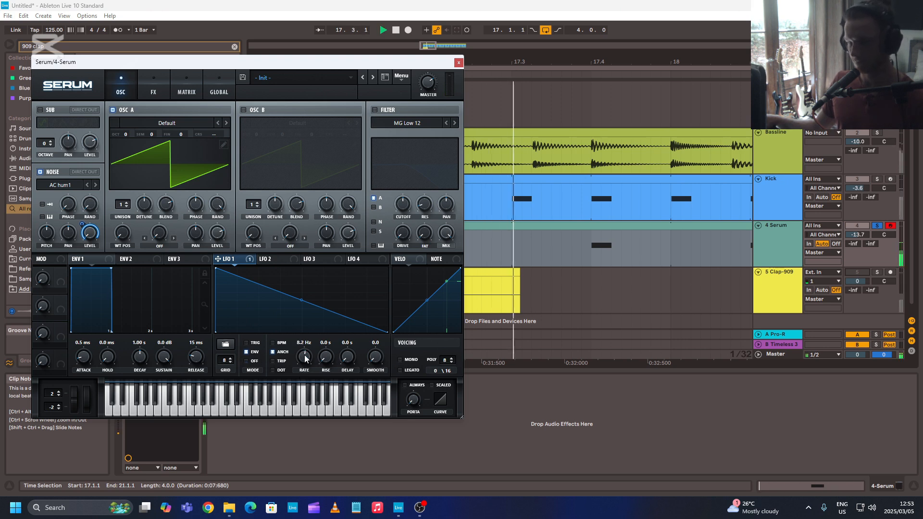
{"action": "left_click_drag", "start_coordinate": [305, 356], "coordinate": [306, 364]}
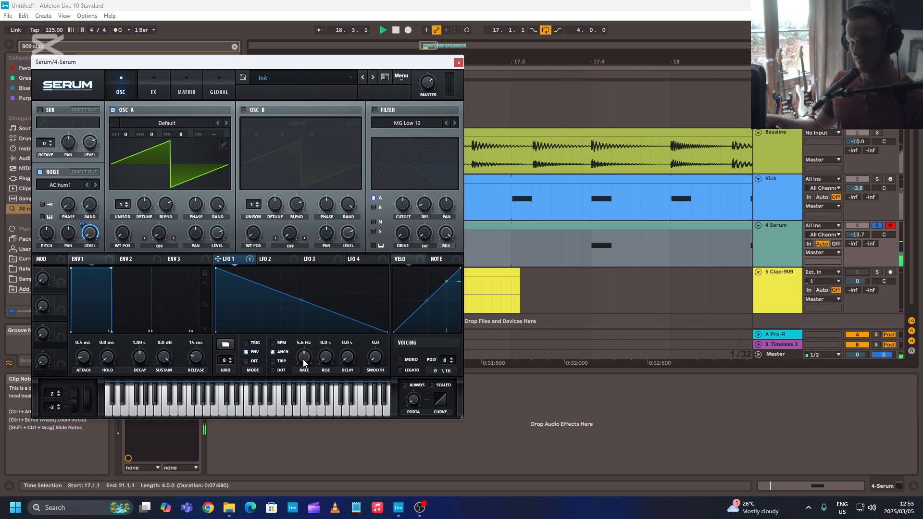
{"action": "key", "text": "space"}
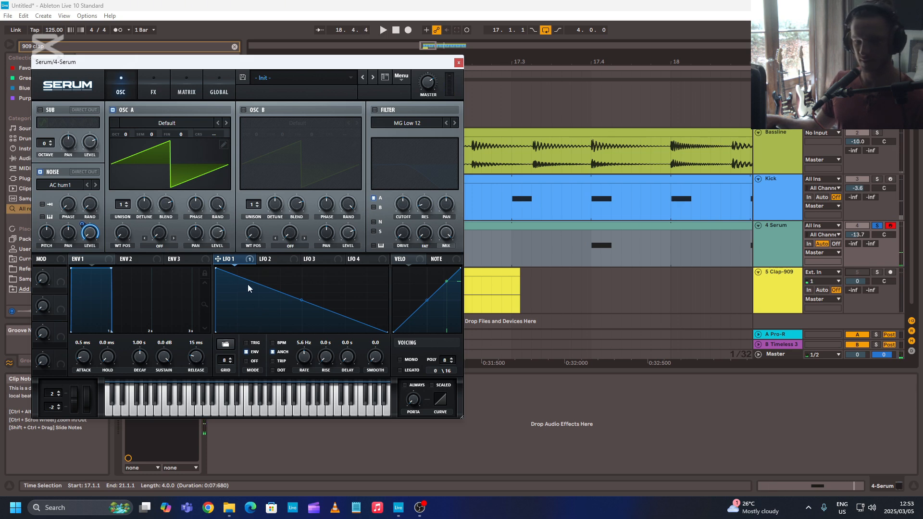
- Search the browser for "lfo" and add LFOTool_x64 after Serum on the 4 Serum track
{"action": "left_click_drag", "start_coordinate": [310, 66], "coordinate": [436, 17]}
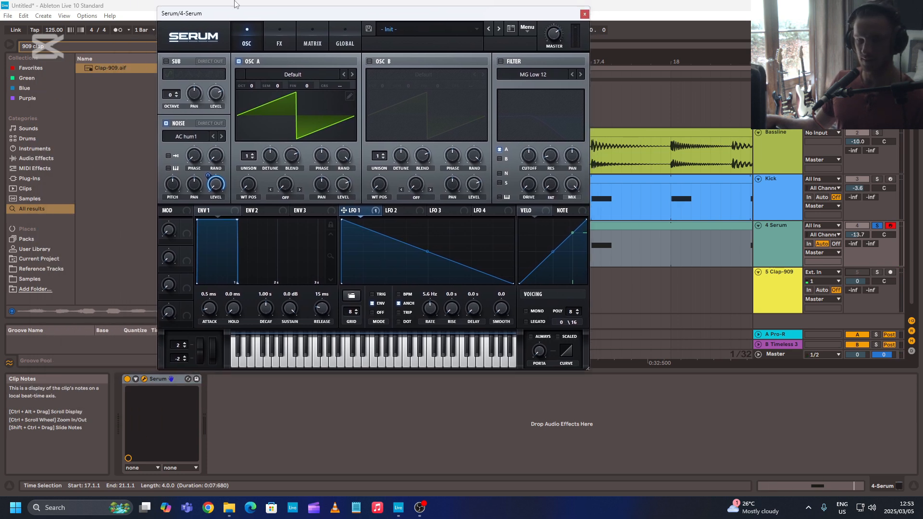
{"action": "left_click", "coordinate": [111, 47]}
{"action": "type", "text": "lfo"}
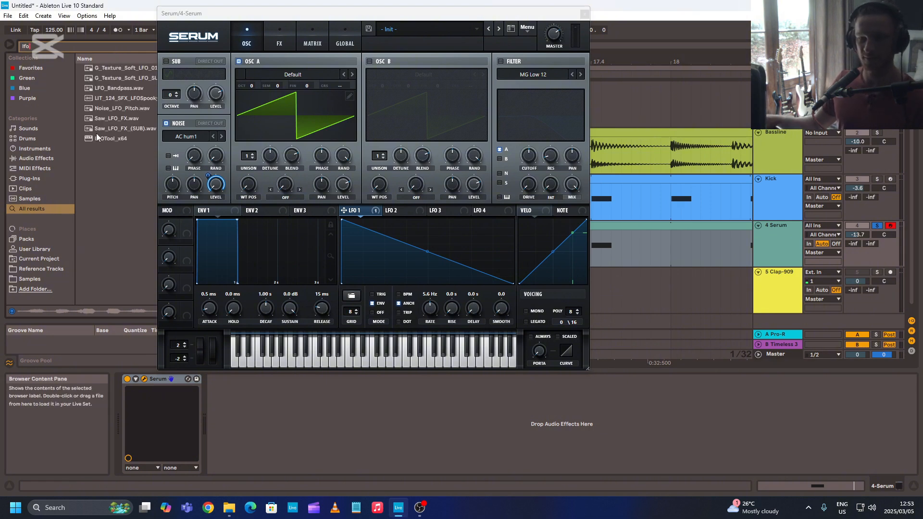
{"action": "left_click_drag", "start_coordinate": [103, 138], "coordinate": [255, 418]}
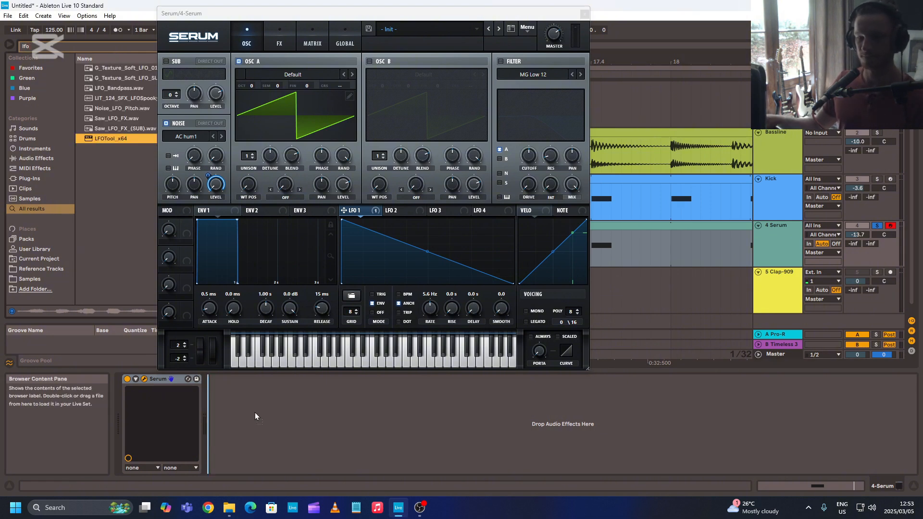
{"action": "left_click_drag", "start_coordinate": [544, 177], "coordinate": [544, 100]}
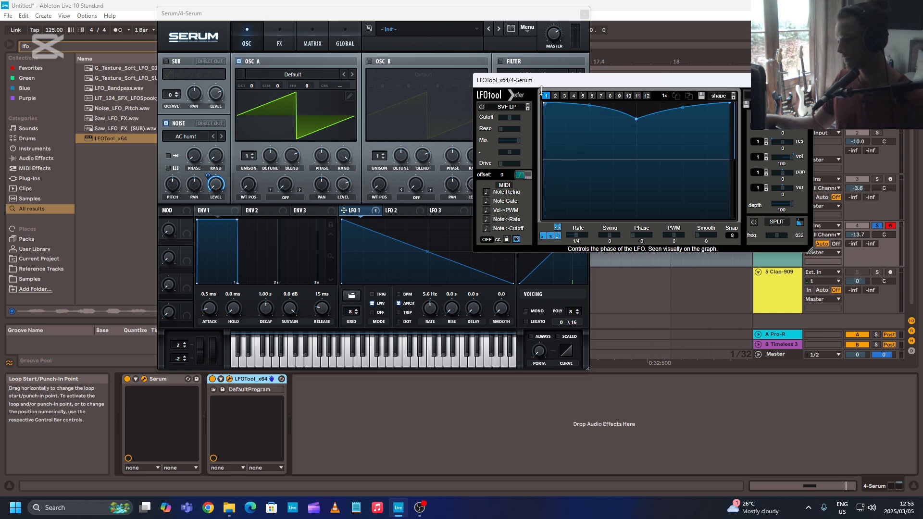
- Flatten the dip in LFOTool's curve to view the sound, and enlarge its window beside the Serum window
{"action": "left_click_drag", "start_coordinate": [636, 119], "coordinate": [638, 79]}
{"action": "key", "text": "space"}
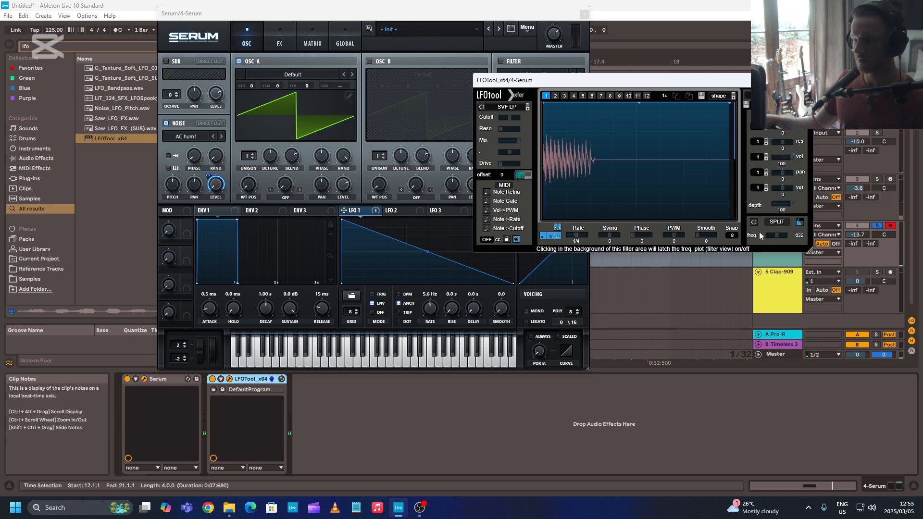
{"action": "left_click_drag", "start_coordinate": [810, 249], "coordinate": [872, 342]}
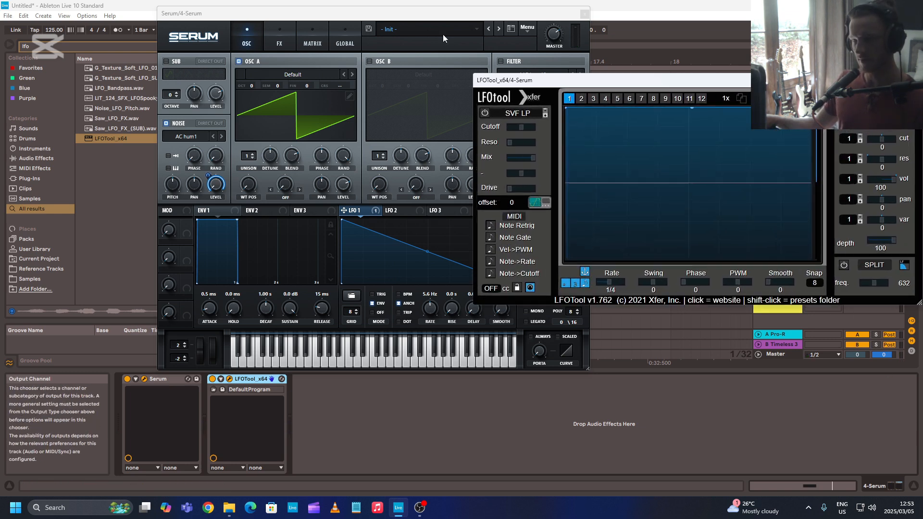
{"action": "left_click", "coordinate": [442, 33]}
{"action": "left_click_drag", "start_coordinate": [350, 12], "coordinate": [261, 22]}
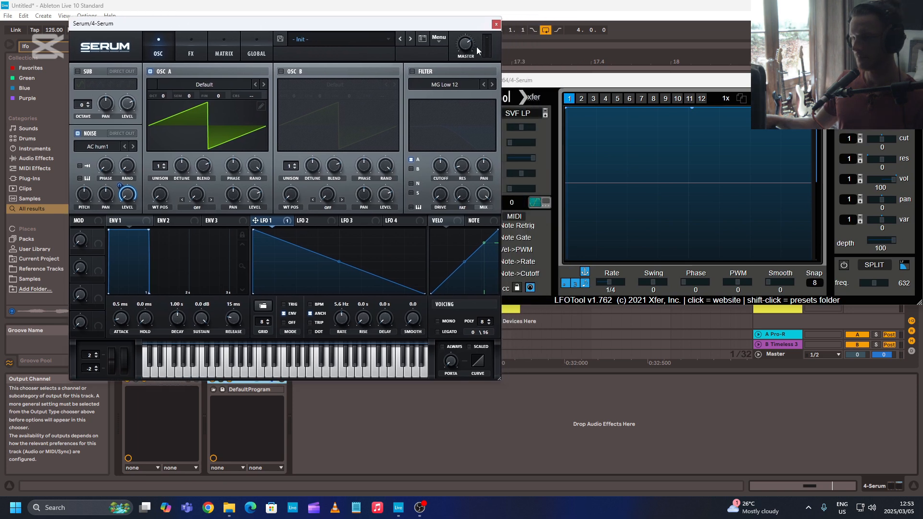
- Place the LFOTool window beside Serum, start playback and turn the start of LFO 1 into a narrow falling spike about one grid division wide
{"action": "left_click_drag", "start_coordinate": [530, 82], "coordinate": [560, 27]}
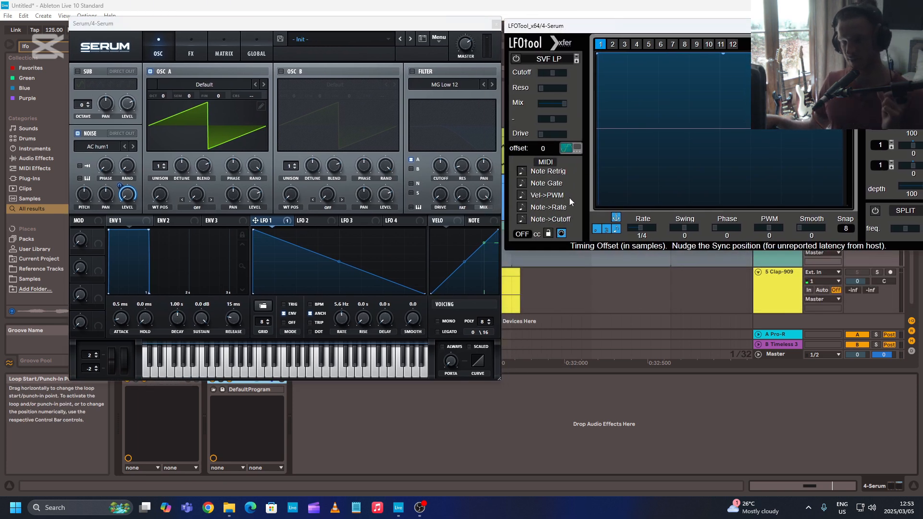
{"action": "key", "text": "space"}
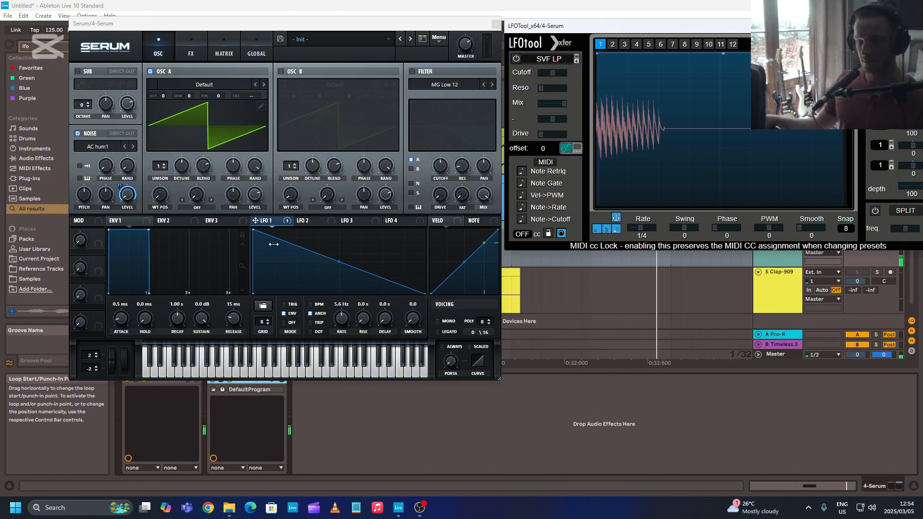
{"action": "left_click_drag", "start_coordinate": [273, 244], "coordinate": [274, 310]}
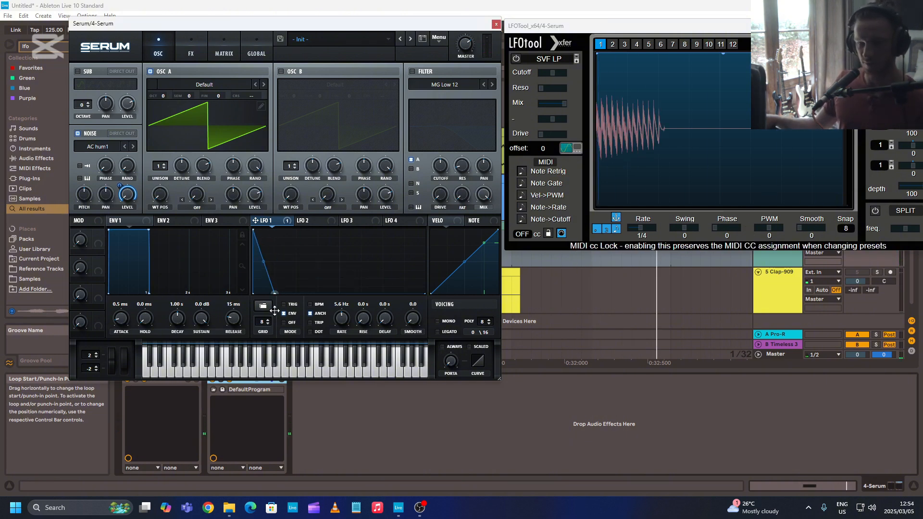
{"action": "double_click", "coordinate": [286, 235]}
{"action": "left_click_drag", "start_coordinate": [287, 235], "coordinate": [267, 228]}
- Add two more narrow falling spikes to LFO 1 after the first, followed by a long ramp down to the end
{"action": "double_click", "coordinate": [299, 284]}
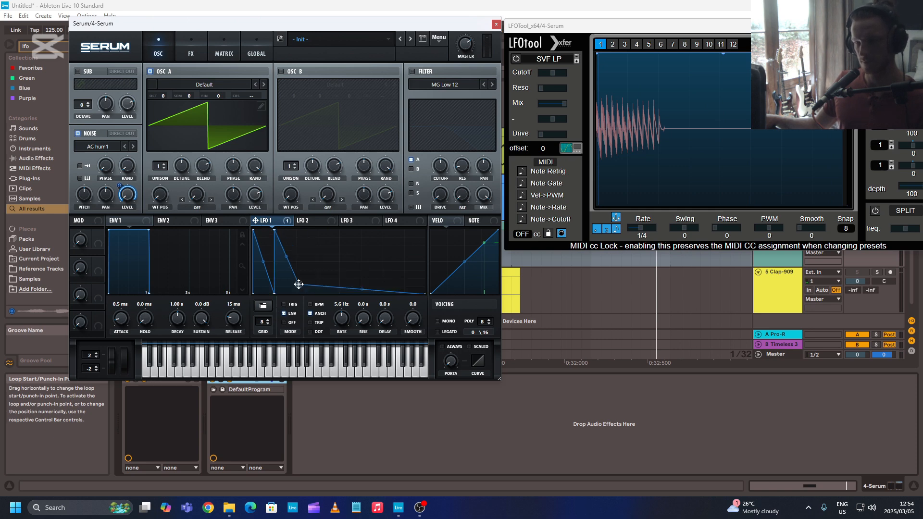
{"action": "left_click_drag", "start_coordinate": [298, 284], "coordinate": [293, 298]}
{"action": "double_click", "coordinate": [311, 234]}
{"action": "left_click_drag", "start_coordinate": [311, 234], "coordinate": [296, 229]}
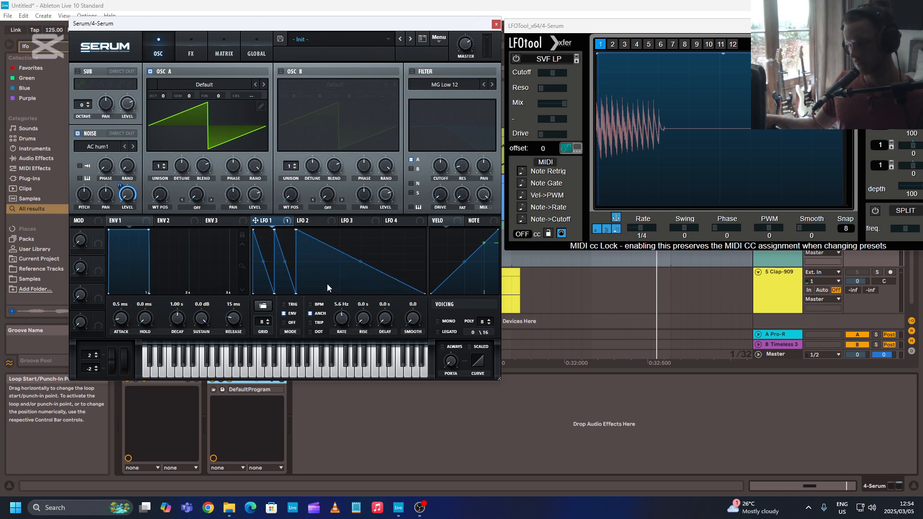
{"action": "double_click", "coordinate": [320, 286]}
{"action": "left_click_drag", "start_coordinate": [320, 287], "coordinate": [314, 302]}
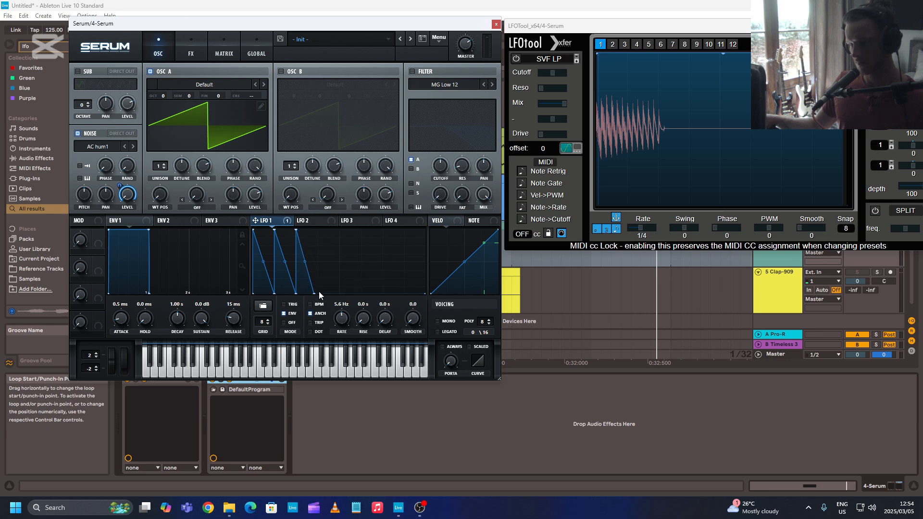
{"action": "left_click_drag", "start_coordinate": [330, 253], "coordinate": [313, 229]}
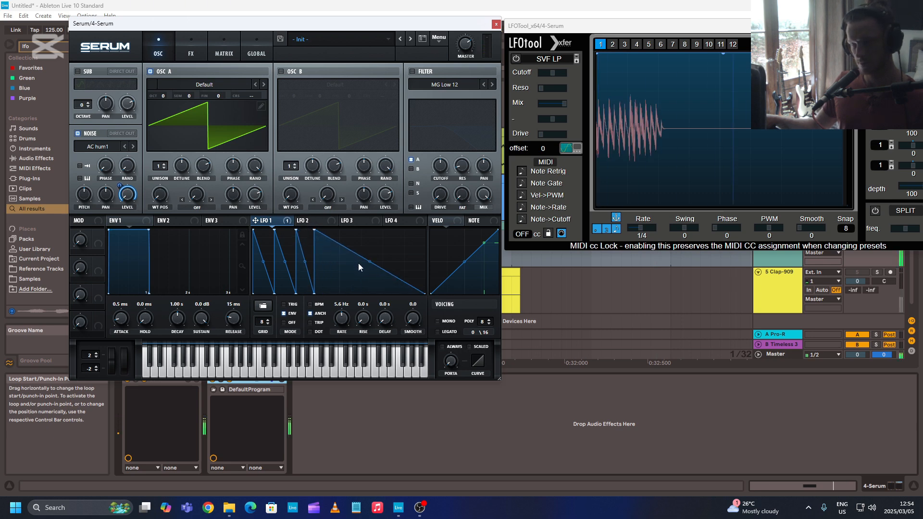
- Set LFO 1's rate to 7.4 Hz and squeeze its three spikes closer together, extending the long final ramp
{"action": "left_click_drag", "start_coordinate": [341, 318], "coordinate": [340, 325]}
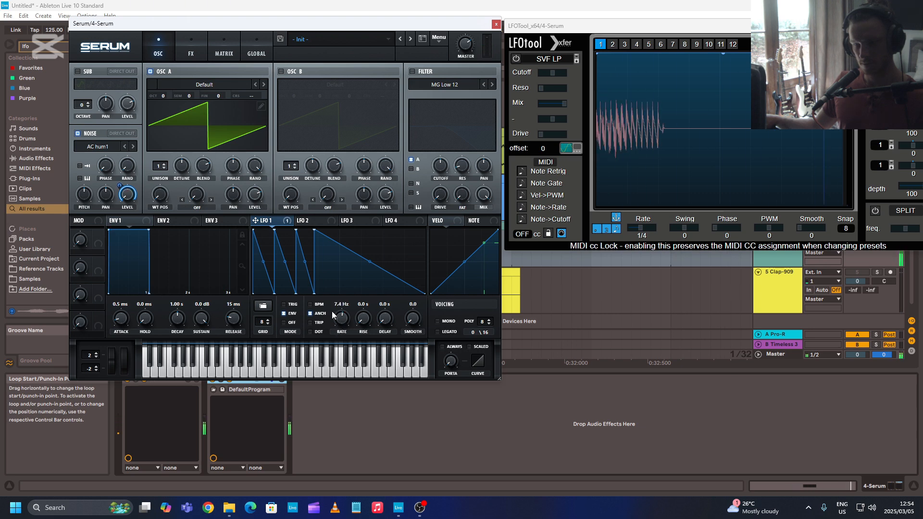
{"action": "mouse_move", "coordinate": [274, 293]}
{"action": "left_mouse_down"}
{"action": "mouse_move", "coordinate": [264, 295]}
{"action": "mouse_move", "coordinate": [274, 300]}
{"action": "left_mouse_up"}
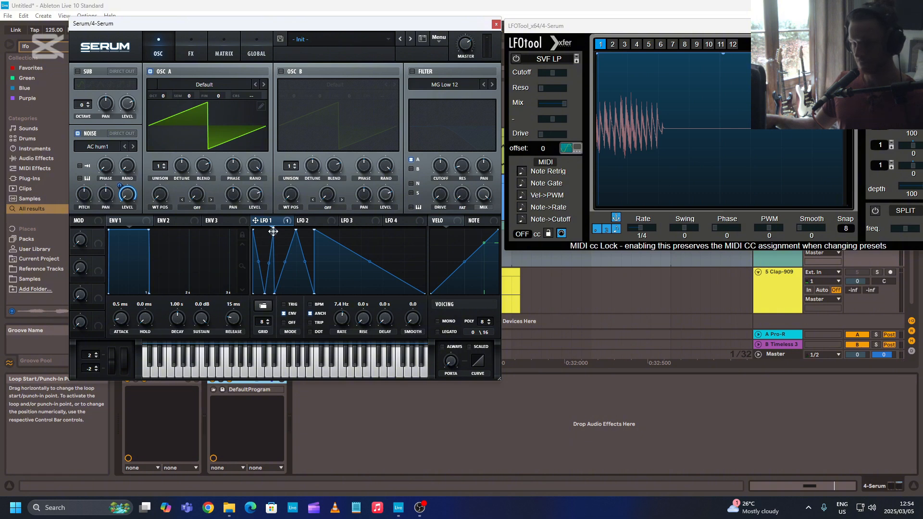
{"action": "mouse_move", "coordinate": [273, 231]}
{"action": "left_mouse_down"}
{"action": "mouse_move", "coordinate": [265, 231]}
{"action": "mouse_move", "coordinate": [284, 232]}
{"action": "mouse_move", "coordinate": [275, 231]}
{"action": "left_mouse_up"}
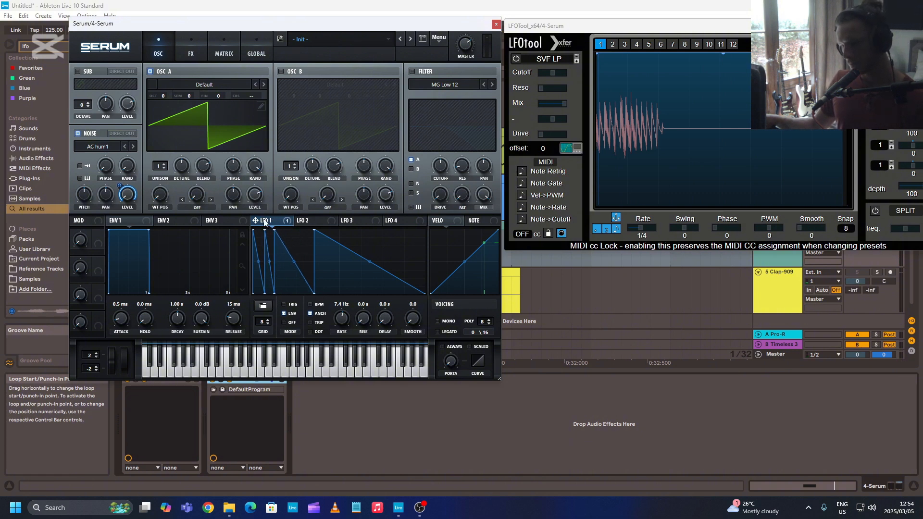
{"action": "left_click_drag", "start_coordinate": [314, 292], "coordinate": [278, 299]}
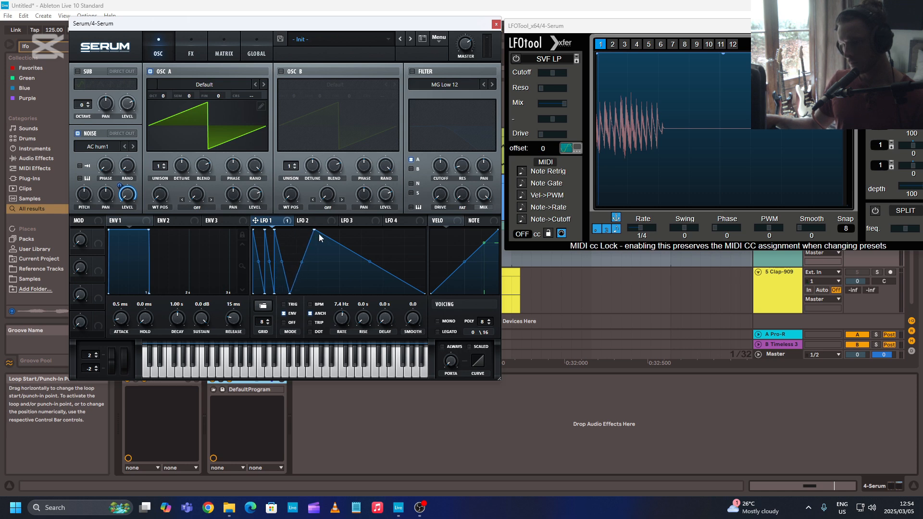
{"action": "left_click_drag", "start_coordinate": [319, 233], "coordinate": [289, 232]}
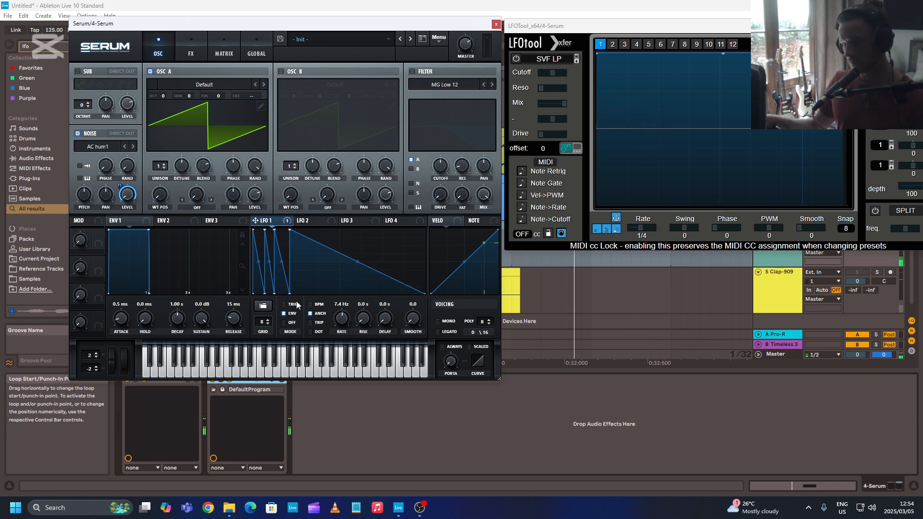
- Turn off oscillator A and set LFO 1's rate to 6.0 Hz
{"action": "left_click", "coordinate": [150, 71]}
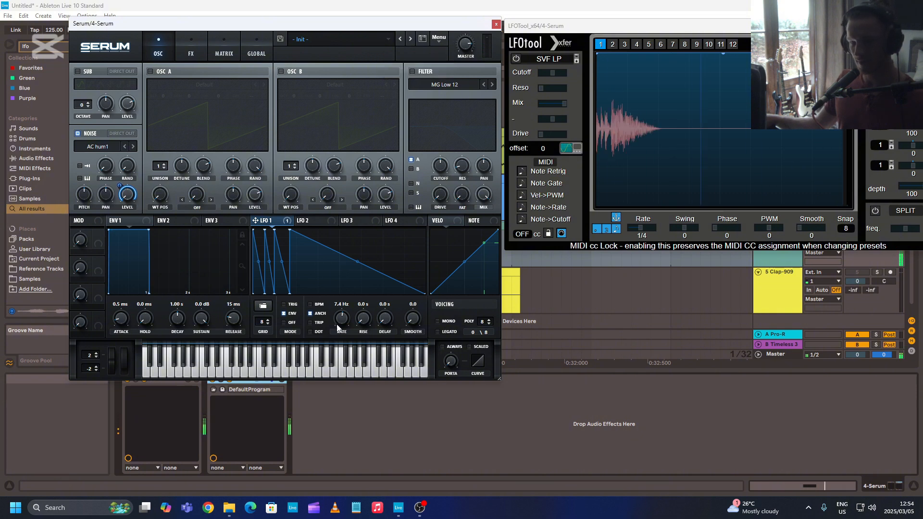
{"action": "mouse_move", "coordinate": [341, 318]}
{"action": "left_mouse_down"}
{"action": "mouse_move", "coordinate": [338, 351]}
{"action": "mouse_move", "coordinate": [339, 329]}
{"action": "left_mouse_up"}
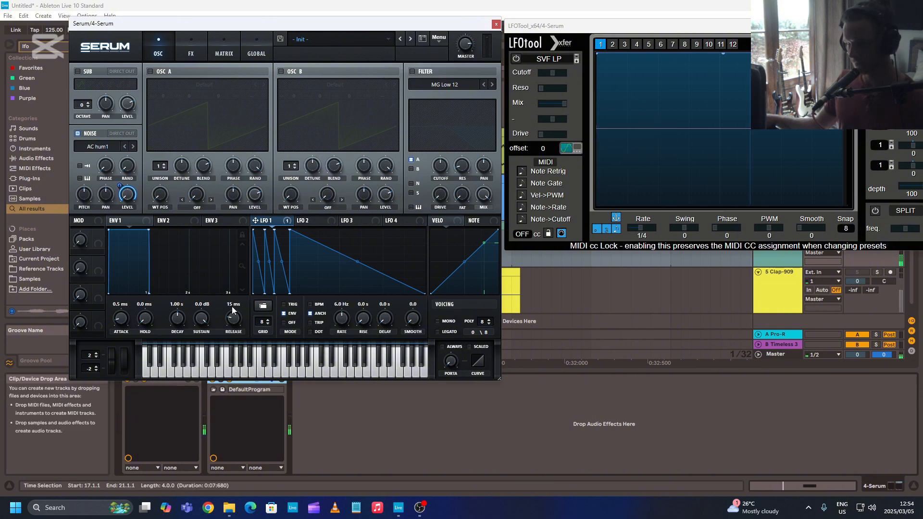
- Try the Analog noise ARP circuit as the noise source and settle on ARP white
{"action": "left_click", "coordinate": [110, 147]}
{"action": "mouse_move", "coordinate": [125, 158]}
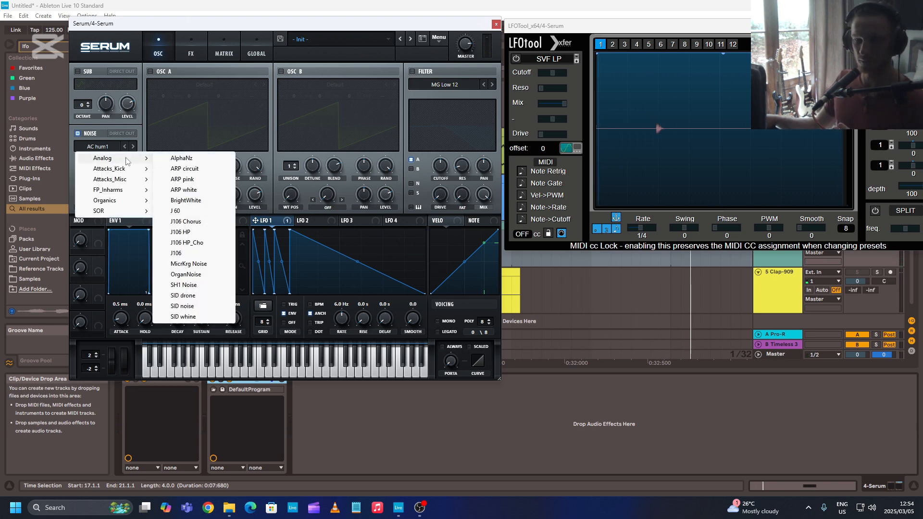
{"action": "left_click", "coordinate": [183, 168]}
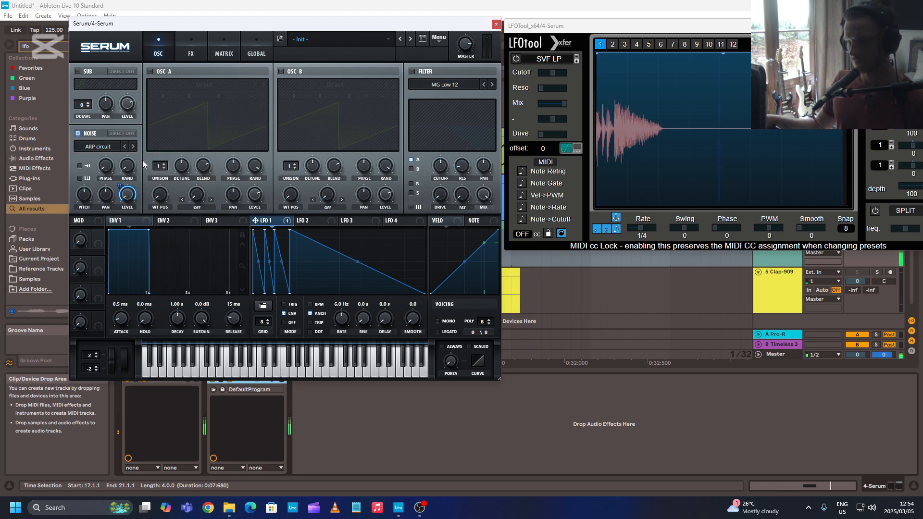
{"action": "left_click", "coordinate": [134, 146]}
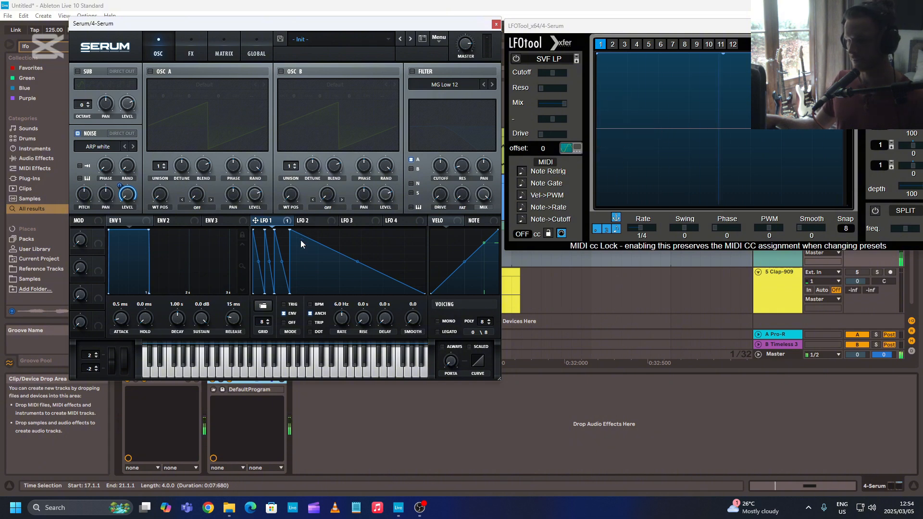
- Set LFO 1's rate to 4.1 Hz and reduce its shape to two spikes followed by a steep drop into a shallow tail
{"action": "left_click_drag", "start_coordinate": [341, 317], "coordinate": [348, 306]}
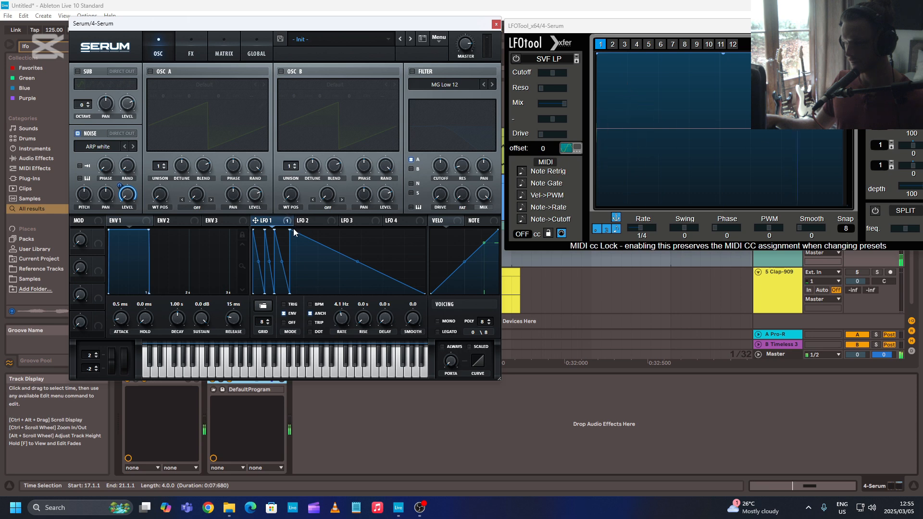
{"action": "left_click_drag", "start_coordinate": [357, 262], "coordinate": [335, 281]}
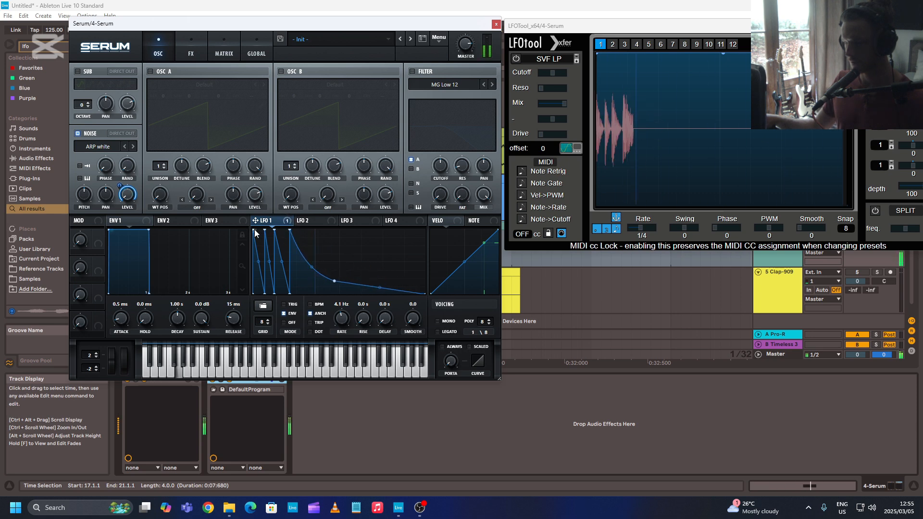
{"action": "double_click", "coordinate": [289, 230]}
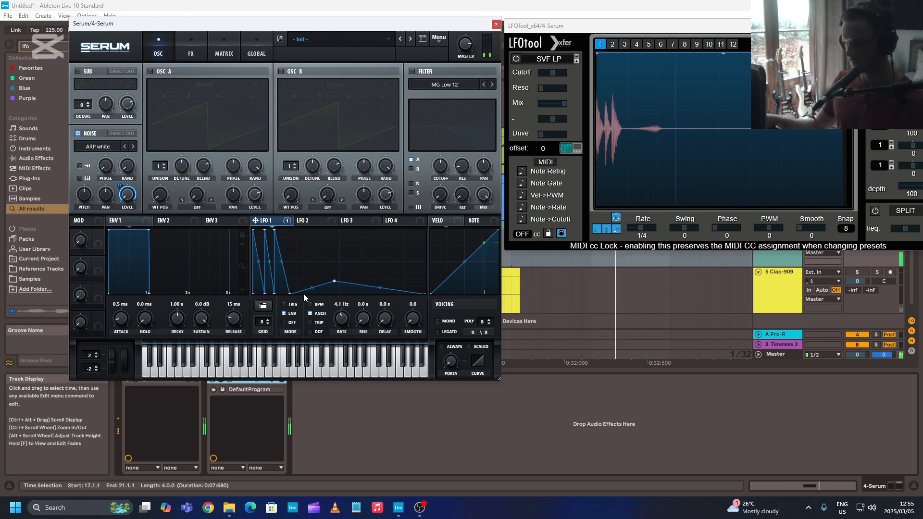
{"action": "double_click", "coordinate": [290, 292]}
{"action": "left_click_drag", "start_coordinate": [333, 282], "coordinate": [318, 280]}
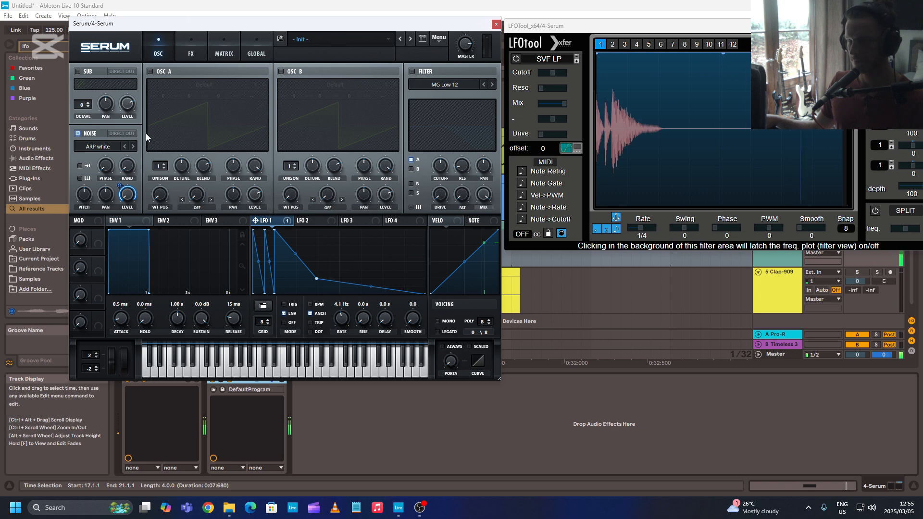
- Reposition both plugin windows and set Env 1 to 1.8 ms attack, 507 ms decay, -5.6 dB sustain and 290 ms release
{"action": "left_click_drag", "start_coordinate": [368, 26], "coordinate": [331, 28]}
{"action": "left_click_drag", "start_coordinate": [555, 28], "coordinate": [517, 33]}
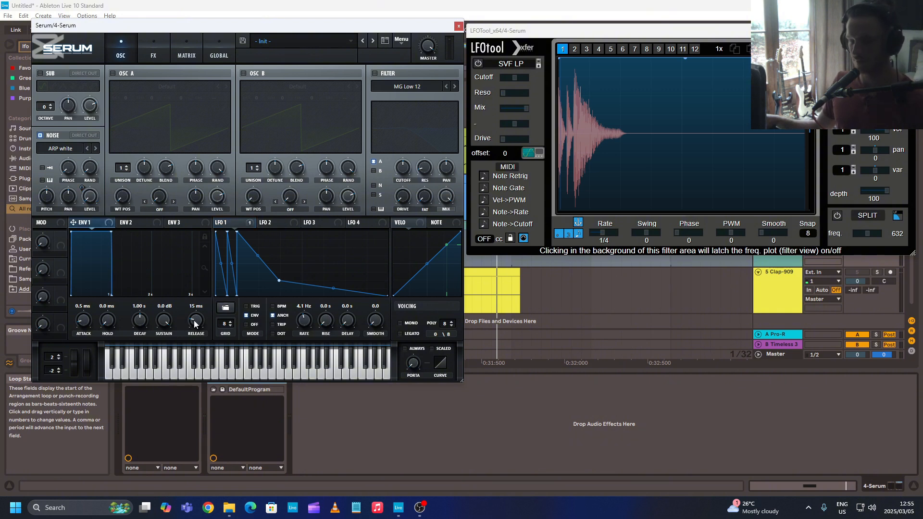
{"action": "left_click_drag", "start_coordinate": [195, 324], "coordinate": [190, 242]}
{"action": "mouse_move", "coordinate": [92, 320]}
{"action": "left_mouse_down"}
{"action": "mouse_move", "coordinate": [94, 286]}
{"action": "mouse_move", "coordinate": [91, 314]}
{"action": "left_mouse_up"}
{"action": "left_click_drag", "start_coordinate": [164, 320], "coordinate": [156, 350]}
{"action": "left_click_drag", "start_coordinate": [139, 321], "coordinate": [139, 350]}
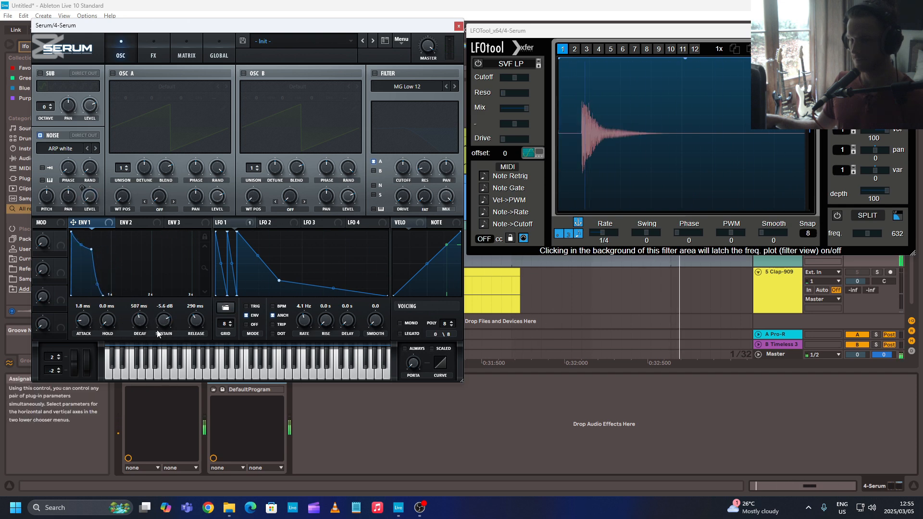
- Fine-tune Env 1's release to 208 ms while auditioning the clap
{"action": "left_click_drag", "start_coordinate": [195, 320], "coordinate": [194, 343]}
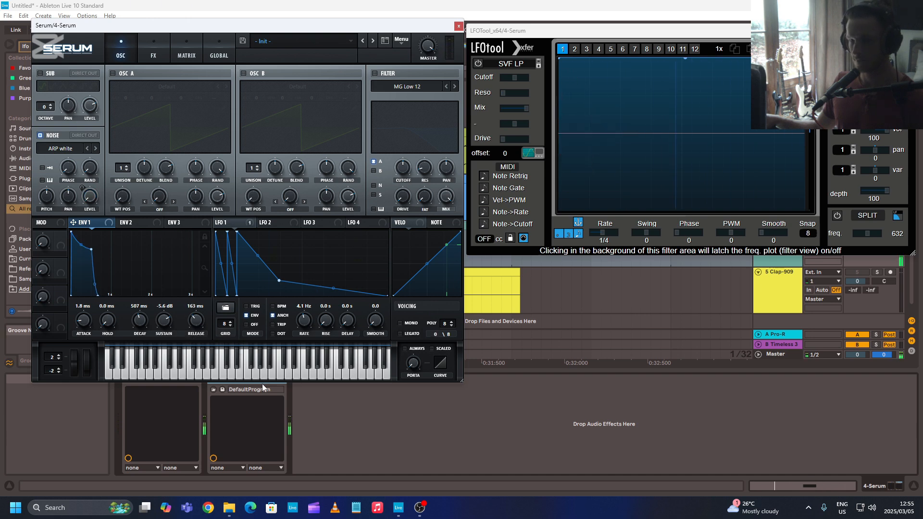
{"action": "left_click_drag", "start_coordinate": [97, 295], "coordinate": [194, 273]}
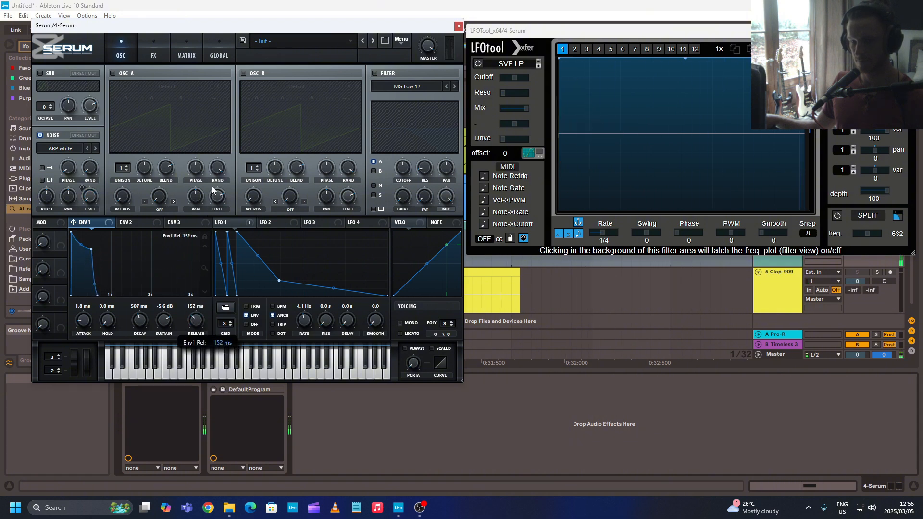
{"action": "left_click_drag", "start_coordinate": [214, 163], "coordinate": [208, 171]}
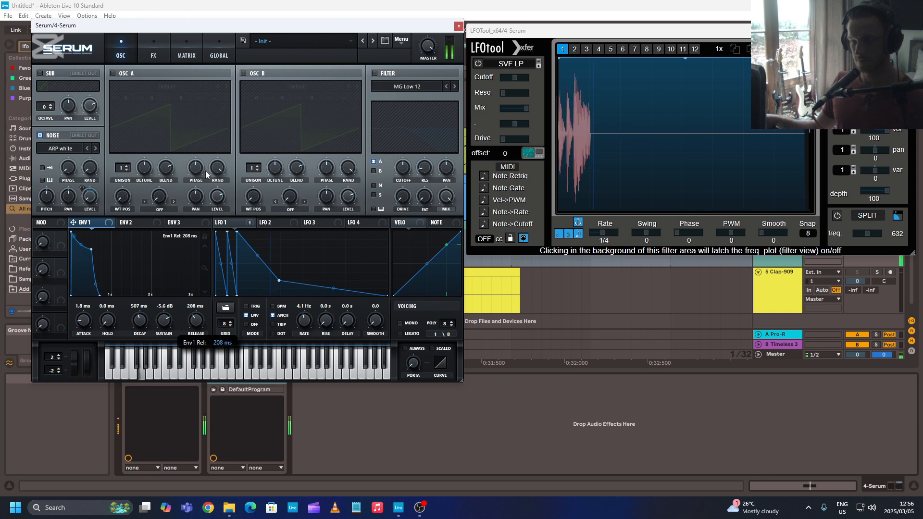
- Enable Serum's Distortion effect, try its Diode 2 mode and return it to Tube
{"action": "left_click", "coordinate": [153, 54]}
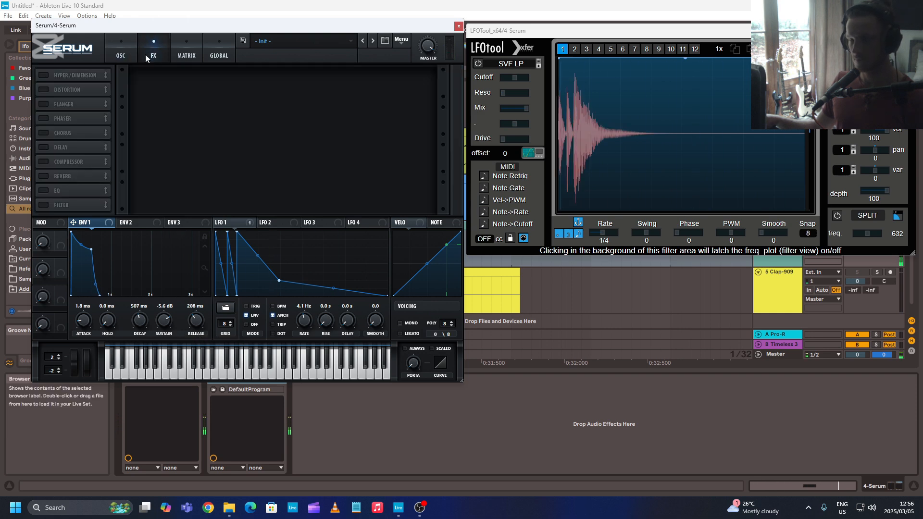
{"action": "left_click", "coordinate": [54, 90]}
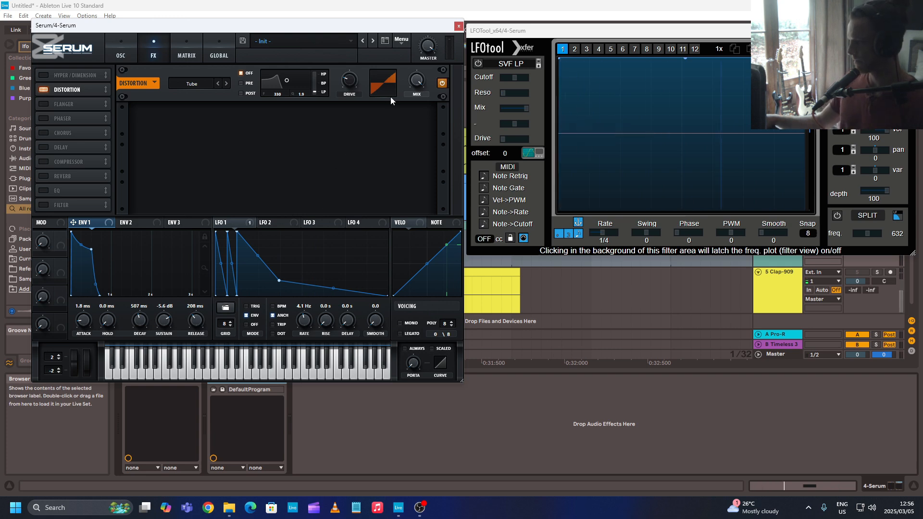
{"action": "left_click", "coordinate": [194, 83]}
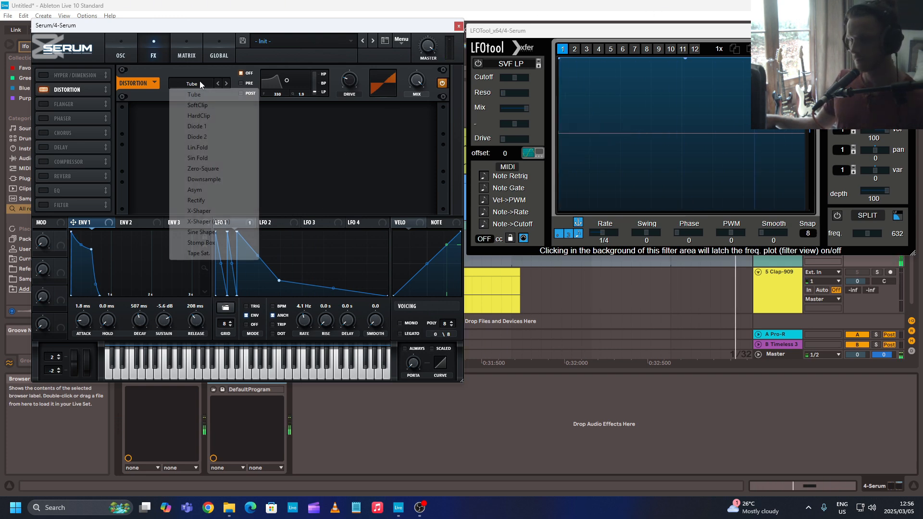
{"action": "left_click", "coordinate": [202, 136]}
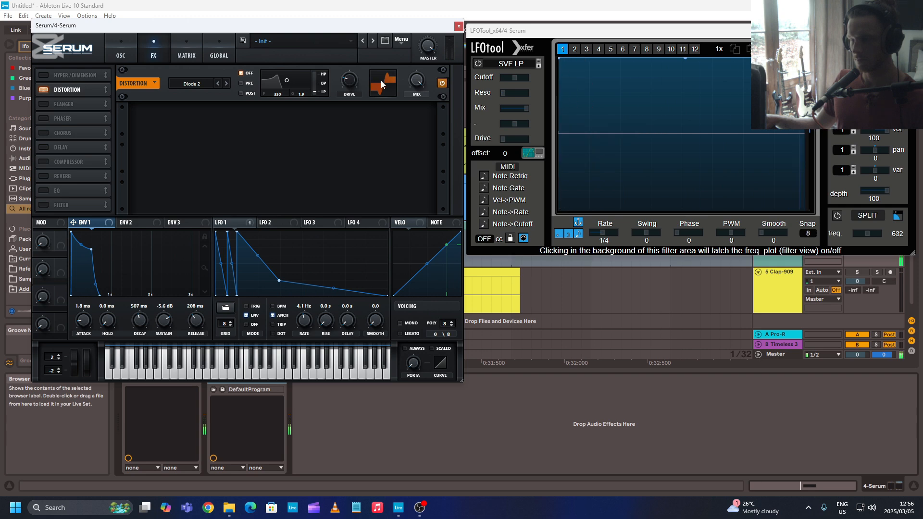
{"action": "left_click", "coordinate": [211, 85]}
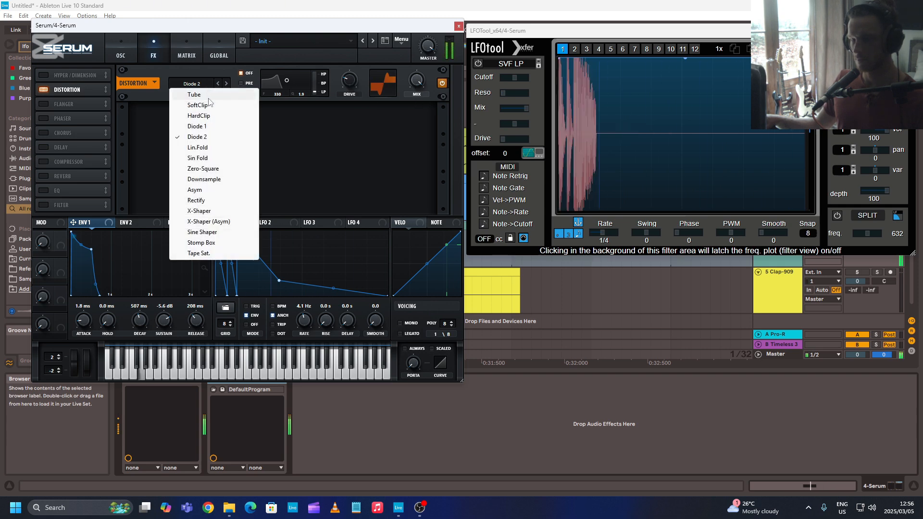
{"action": "left_click", "coordinate": [210, 96]}
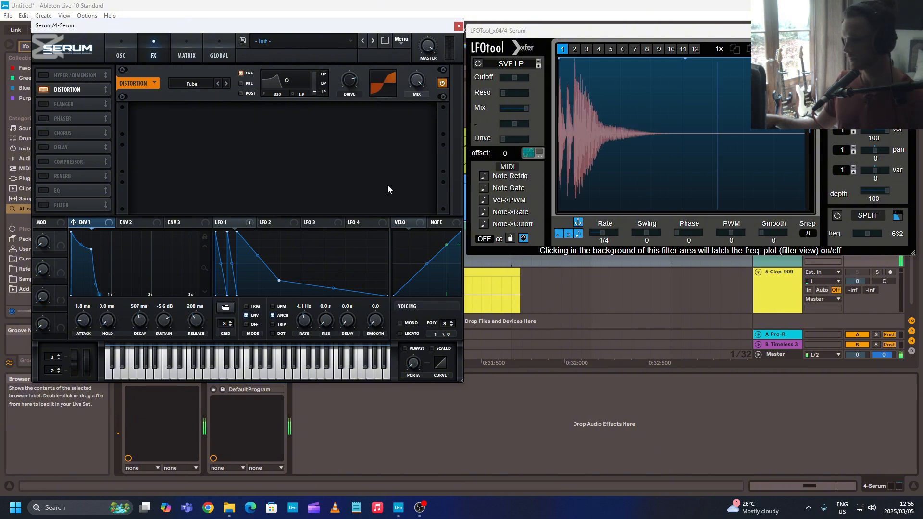
- Enable the Compressor effect in Multiband mode and adjust its threshold
{"action": "left_click", "coordinate": [39, 161]}
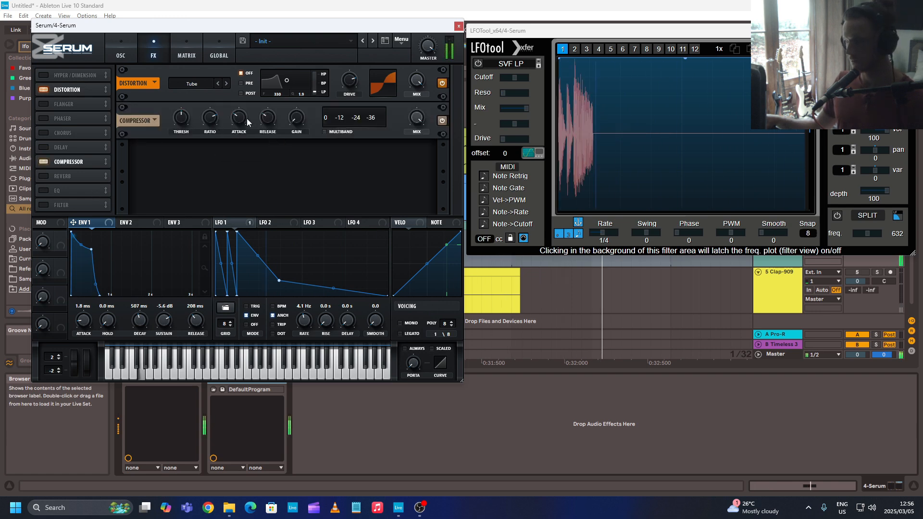
{"action": "left_click", "coordinate": [323, 132]}
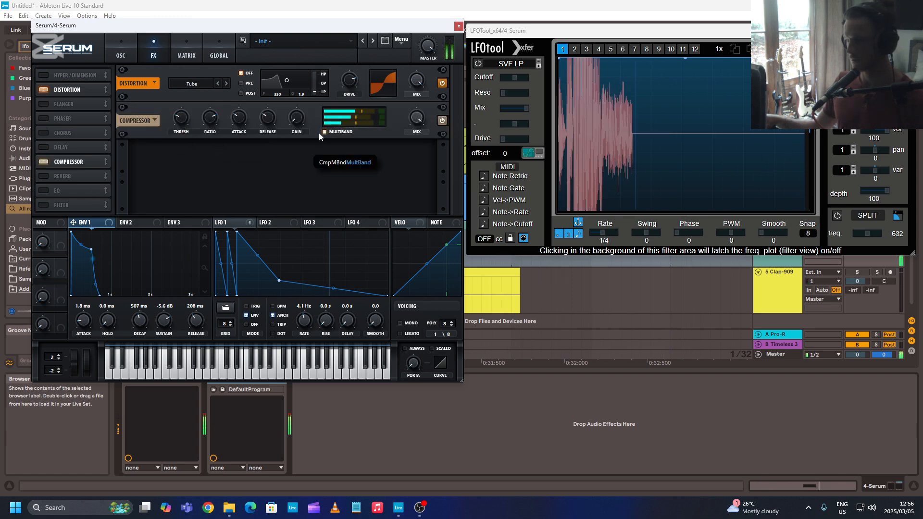
{"action": "mouse_move", "coordinate": [184, 117]}
{"action": "left_mouse_down"}
{"action": "mouse_move", "coordinate": [190, 89]}
{"action": "mouse_move", "coordinate": [190, 100]}
{"action": "left_mouse_up"}
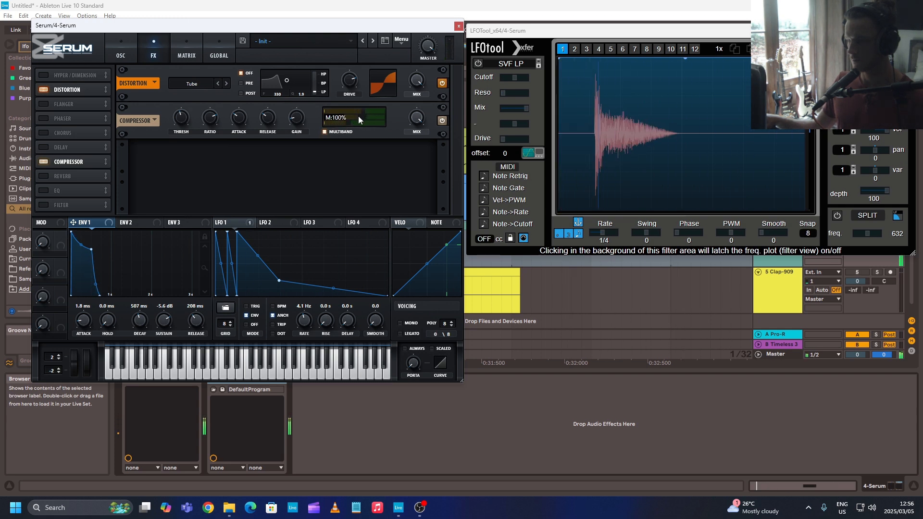
- Adjust the compressor's multiband display and enable the EQ with a low-band cut and Env 1 modulating the high-band gain
{"action": "mouse_move", "coordinate": [367, 117]}
{"action": "left_mouse_down"}
{"action": "mouse_move", "coordinate": [328, 121]}
{"action": "mouse_move", "coordinate": [358, 122]}
{"action": "left_mouse_up"}
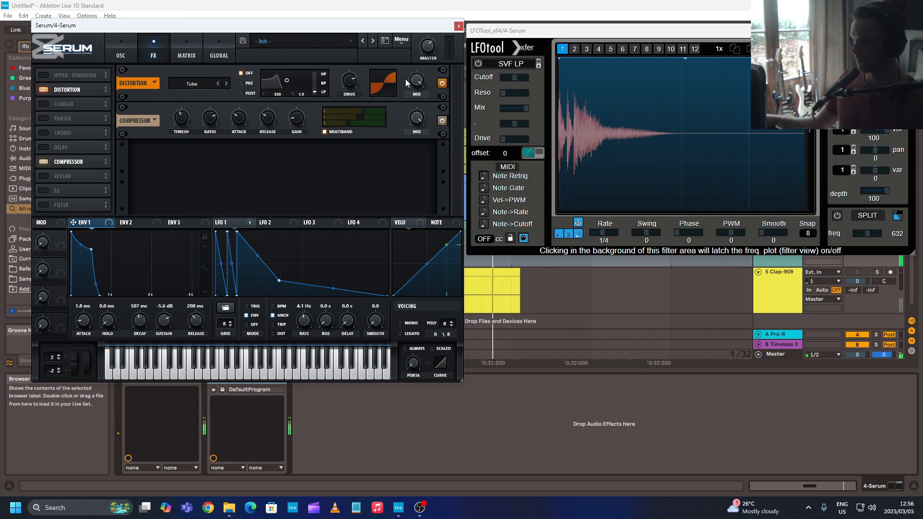
{"action": "left_click", "coordinate": [43, 191]}
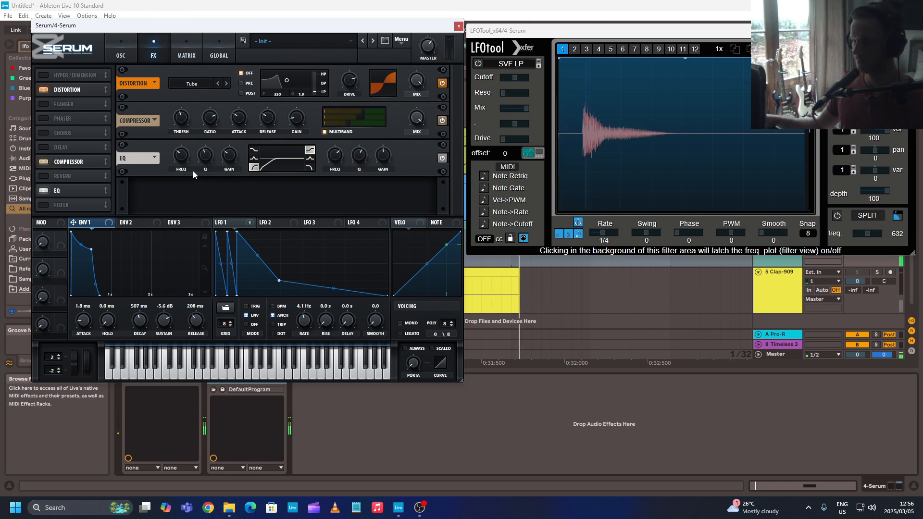
{"action": "left_click_drag", "start_coordinate": [183, 151], "coordinate": [185, 145]}
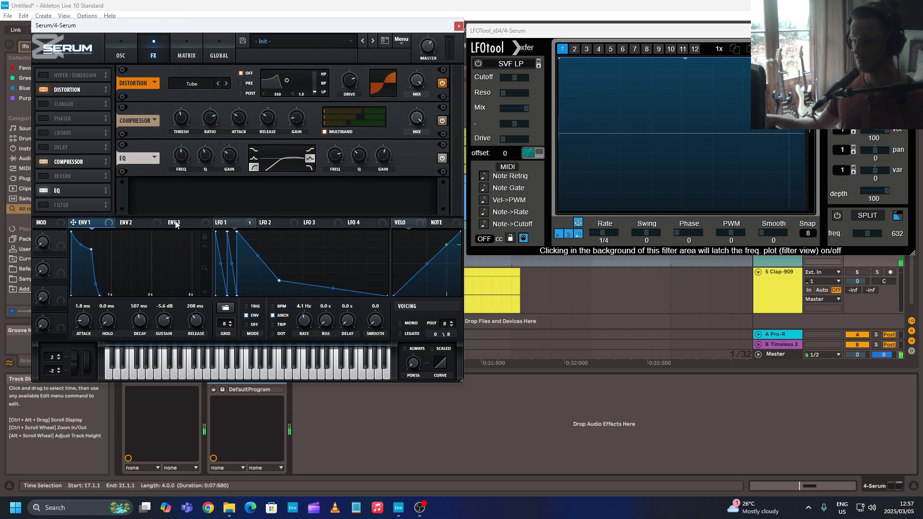
{"action": "left_click_drag", "start_coordinate": [304, 175], "coordinate": [377, 198]}
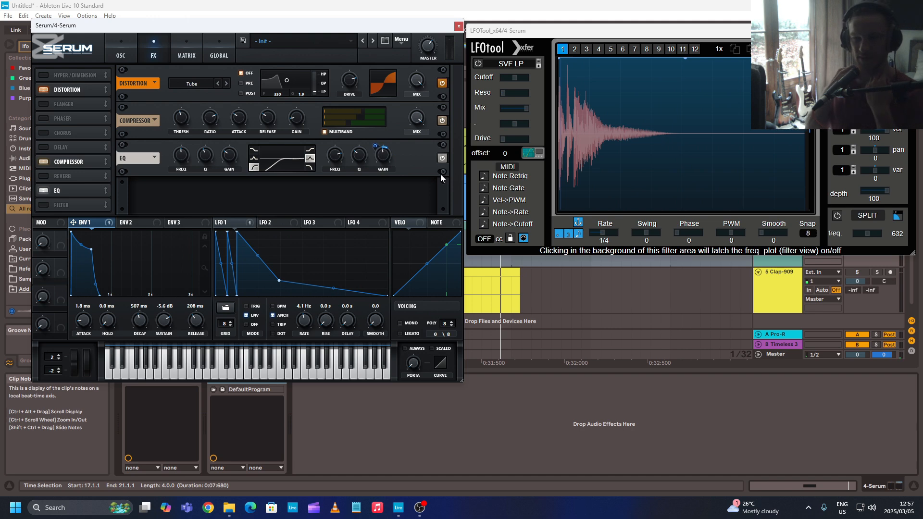
{"action": "left_click", "coordinate": [130, 51]}
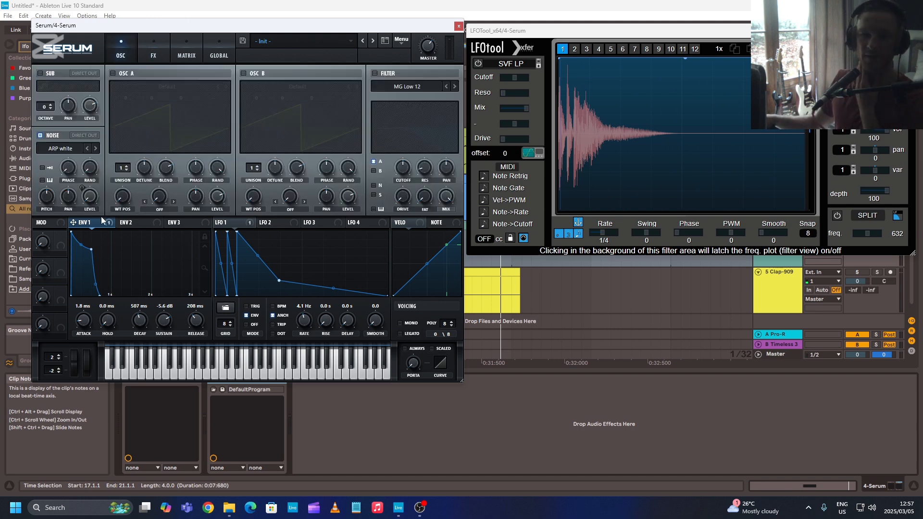
{"action": "left_click", "coordinate": [70, 149]}
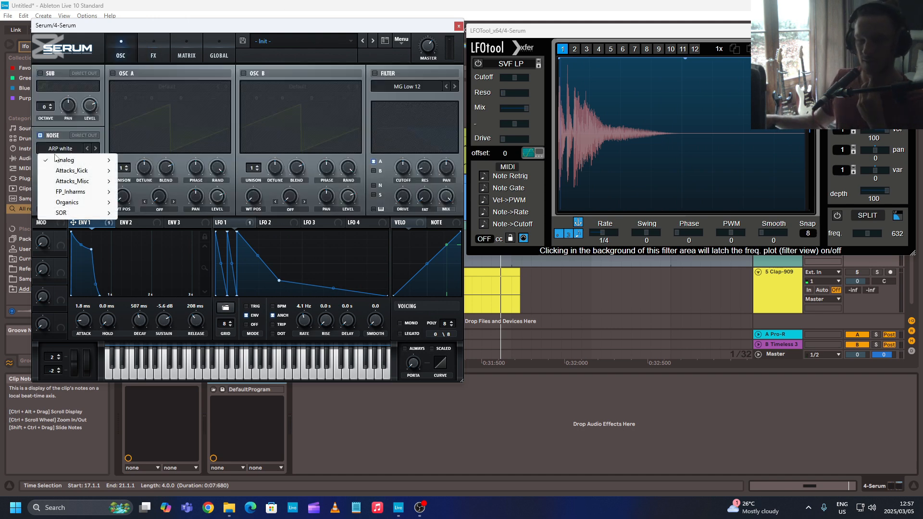
{"action": "left_click", "coordinate": [229, 162]}
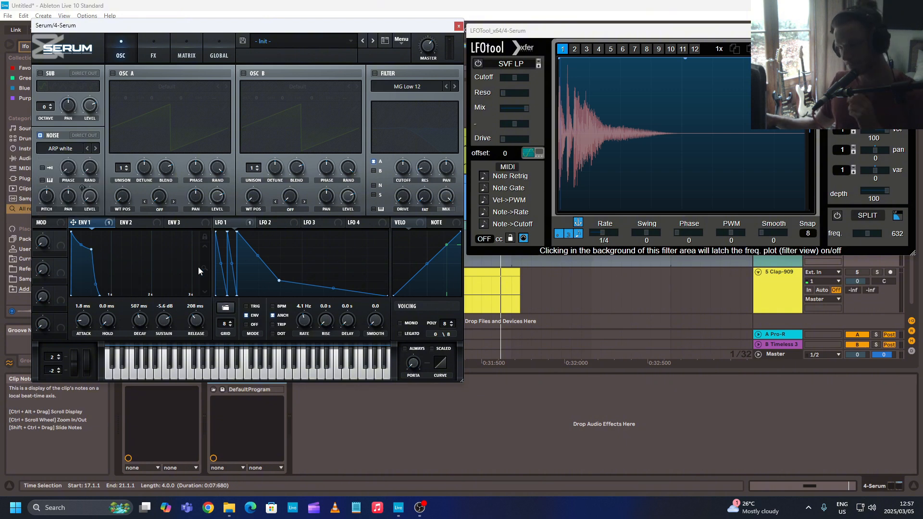
{"action": "left_click", "coordinate": [153, 49]}
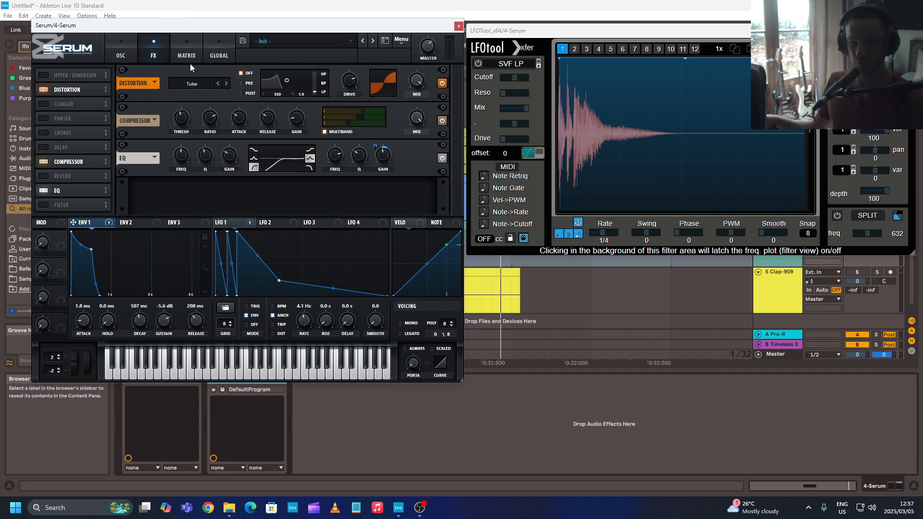
- Bend the last segment of LFO 1 into a concave curve that decays quickly towards zero
{"action": "left_click", "coordinate": [119, 54]}
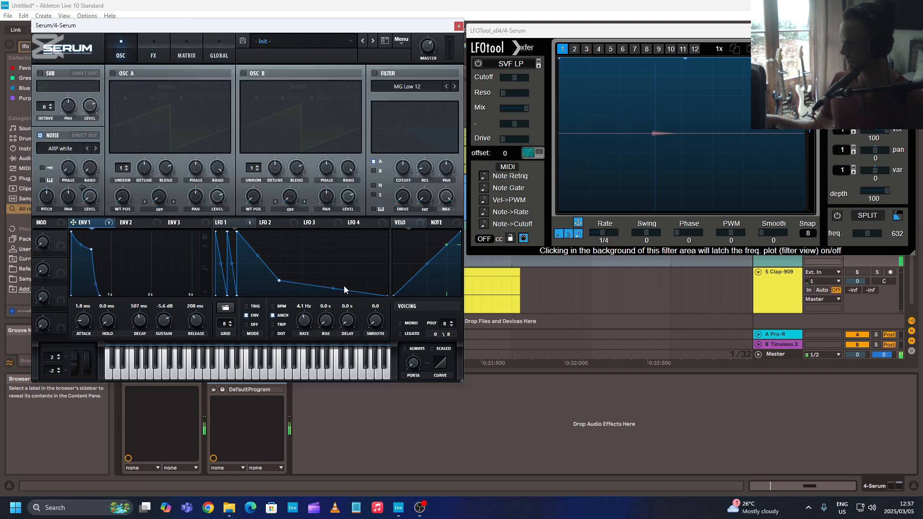
{"action": "left_click_drag", "start_coordinate": [333, 288], "coordinate": [331, 294]}
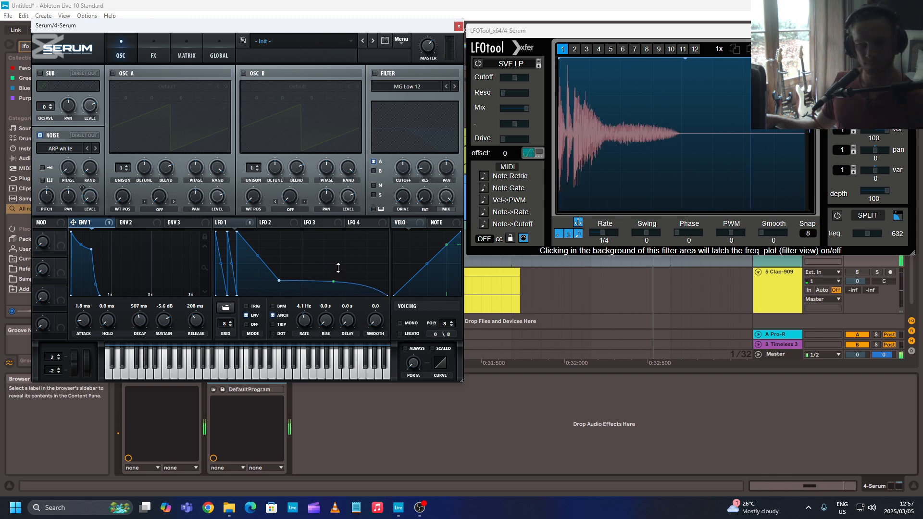
{"action": "left_click_drag", "start_coordinate": [338, 268], "coordinate": [327, 296]}
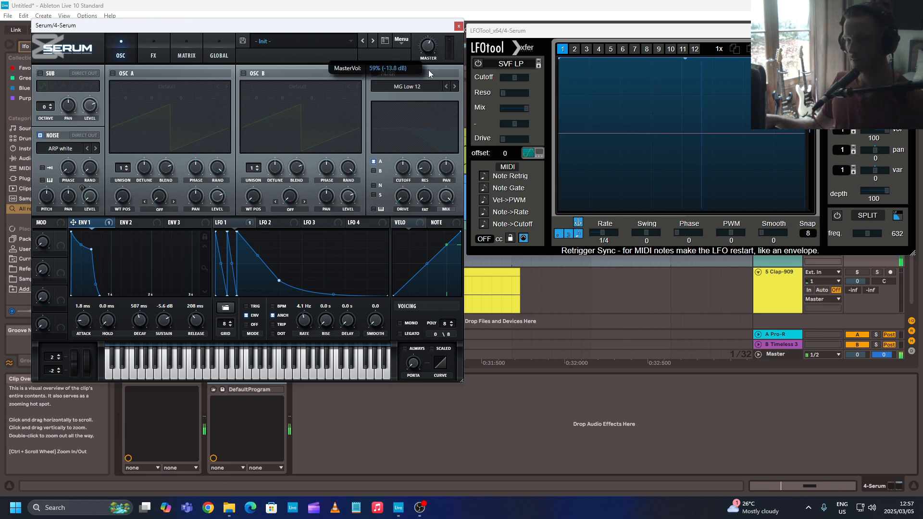
- Enable the Reverb effect, place it after the EQ in the chain and adjust its mix to a subtle amount
{"action": "left_click", "coordinate": [162, 56]}
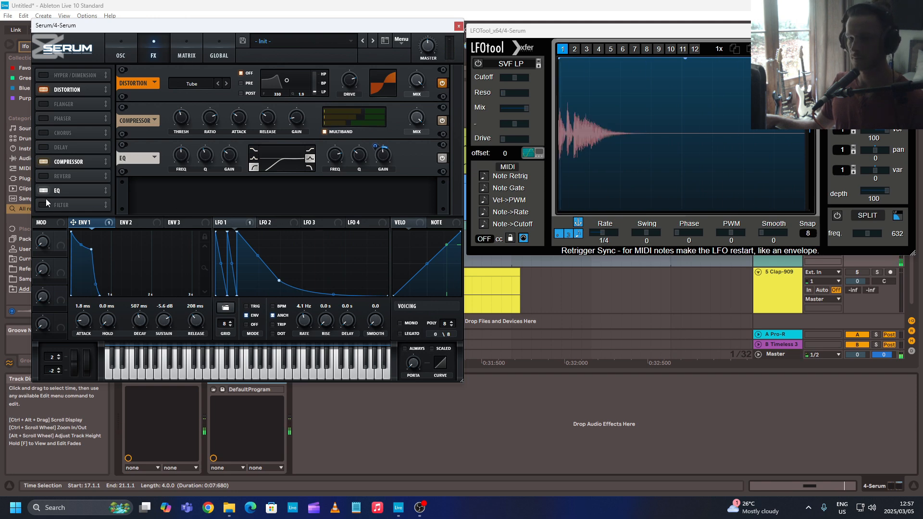
{"action": "left_click", "coordinate": [44, 177]}
{"action": "left_click_drag", "start_coordinate": [59, 178], "coordinate": [58, 195]}
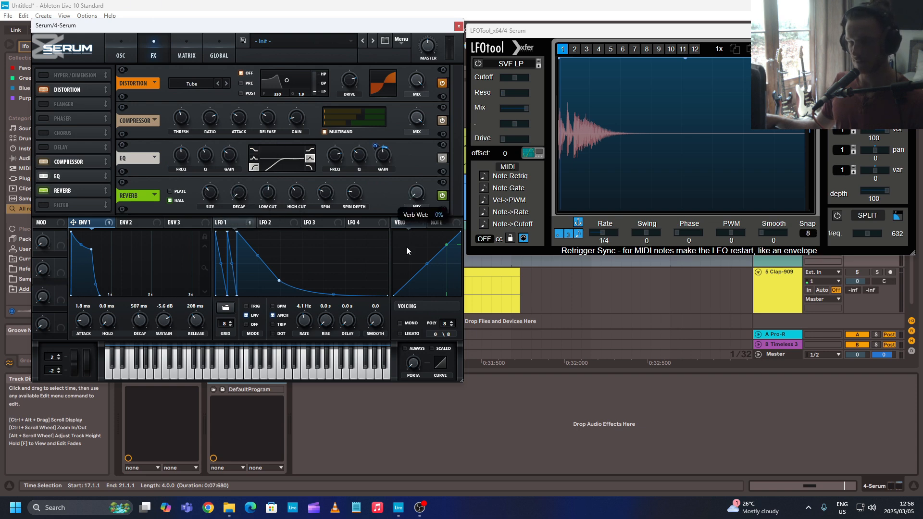
{"action": "left_click_drag", "start_coordinate": [416, 192], "coordinate": [417, 166]}
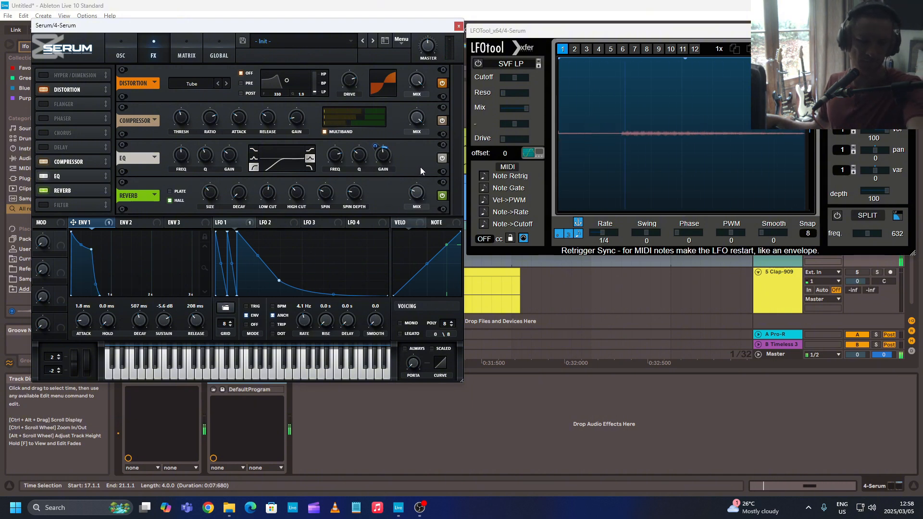
{"action": "left_click_drag", "start_coordinate": [418, 195], "coordinate": [422, 209]}
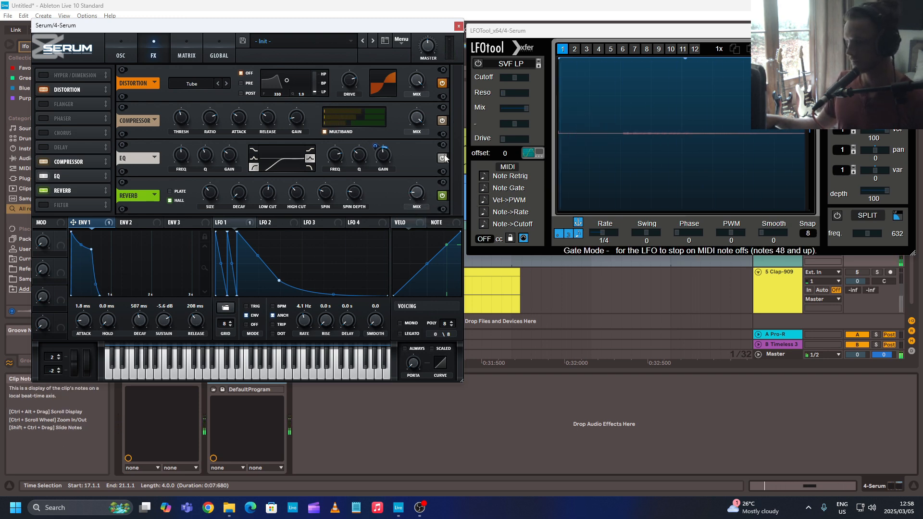
- Close the Serum and LFOTool windows and duplicate the Serum track
{"action": "left_click", "coordinate": [459, 26]}
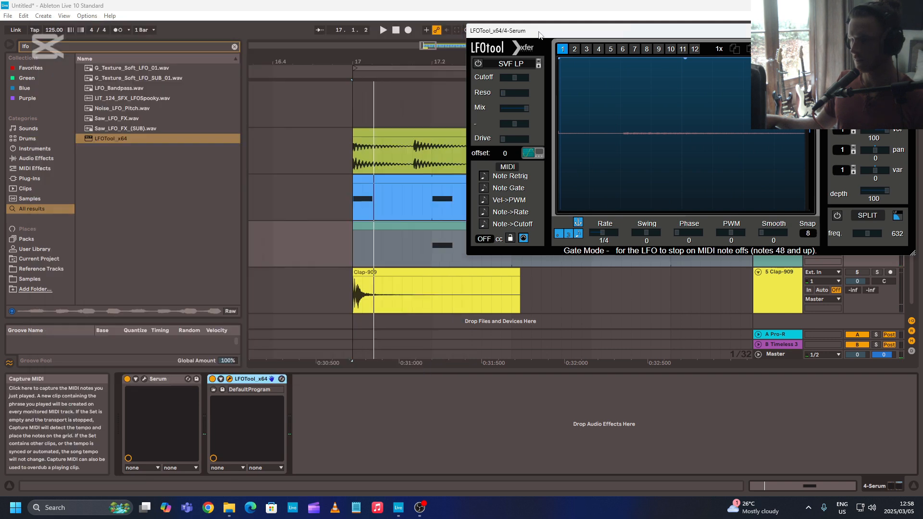
{"action": "left_click", "coordinate": [906, 31]}
{"action": "left_click", "coordinate": [792, 235]}
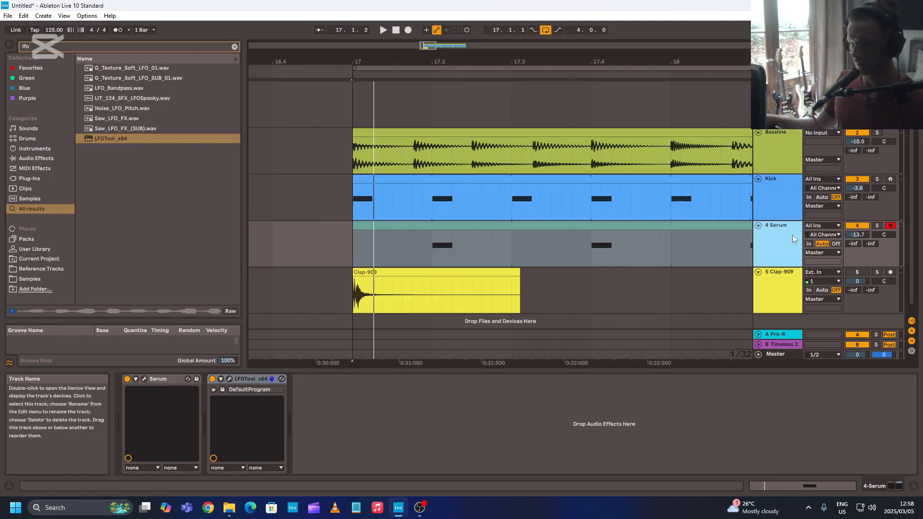
{"action": "key", "text": "ctrl+d"}
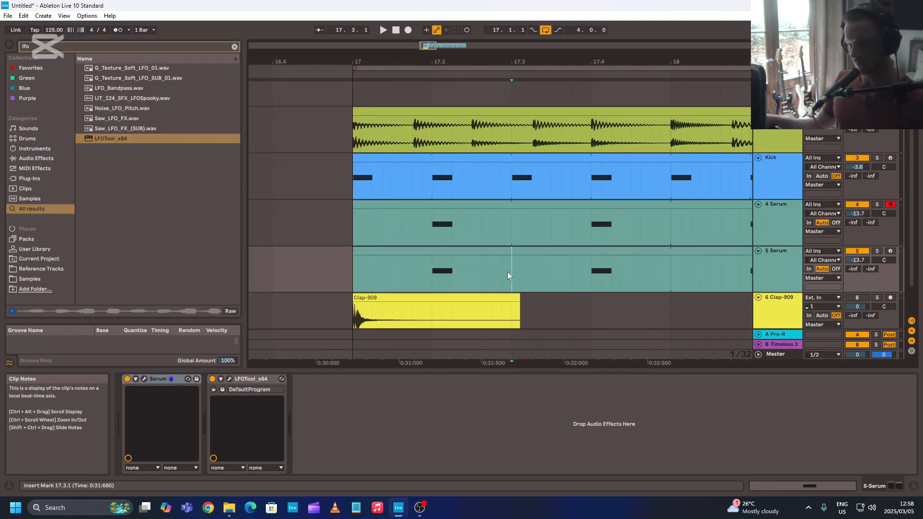
- Trim the duplicated Serum clip to end at 17.3, and freeze and flatten its track to audio
{"action": "left_click", "coordinate": [510, 272]}
{"action": "right_click", "coordinate": [769, 264]}
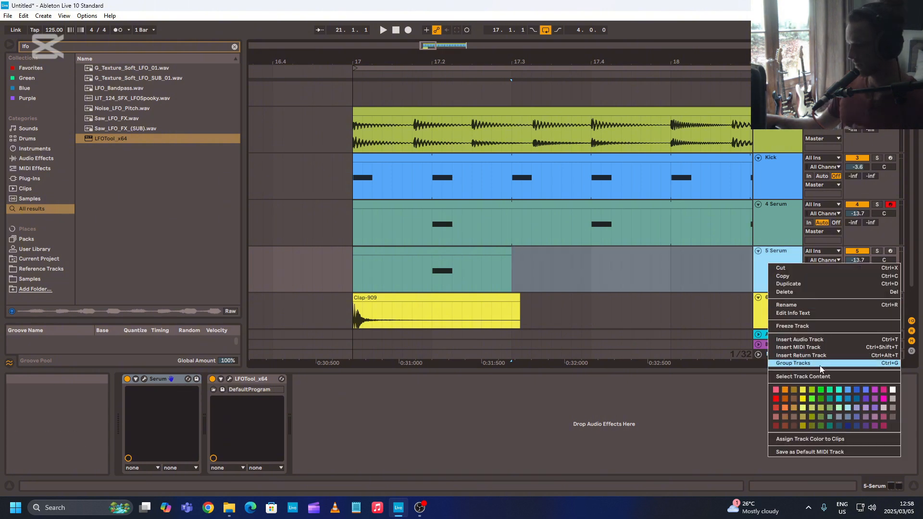
{"action": "left_click", "coordinate": [800, 326]}
{"action": "right_click", "coordinate": [791, 275]}
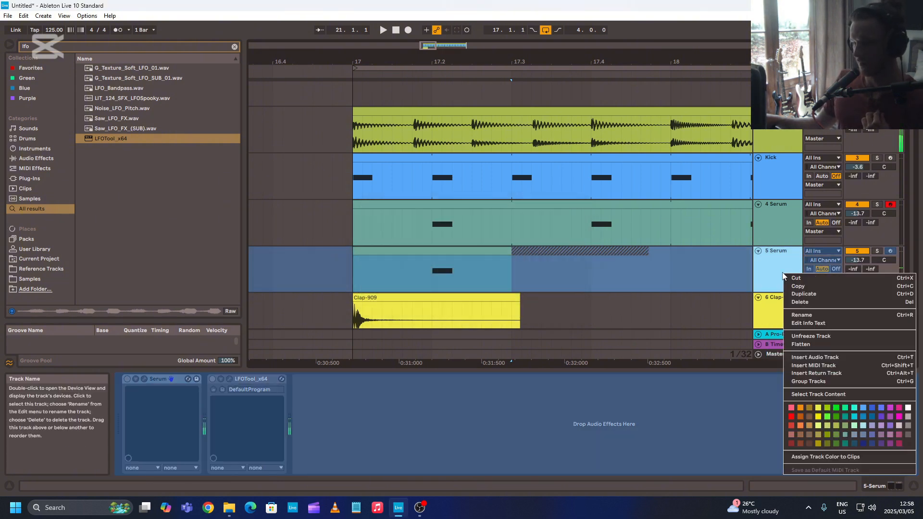
{"action": "left_click", "coordinate": [806, 343]}
- Delete the freeze tail clip and clear the name of the remaining clap audio clip
{"action": "left_click", "coordinate": [491, 249]}
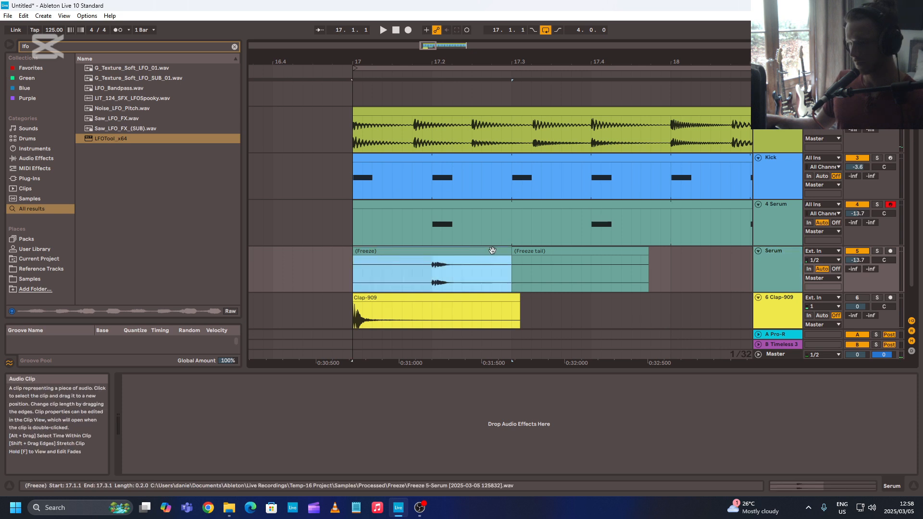
{"action": "left_click", "coordinate": [521, 250]}
{"action": "key", "text": "Delete"}
{"action": "left_click", "coordinate": [461, 251]}
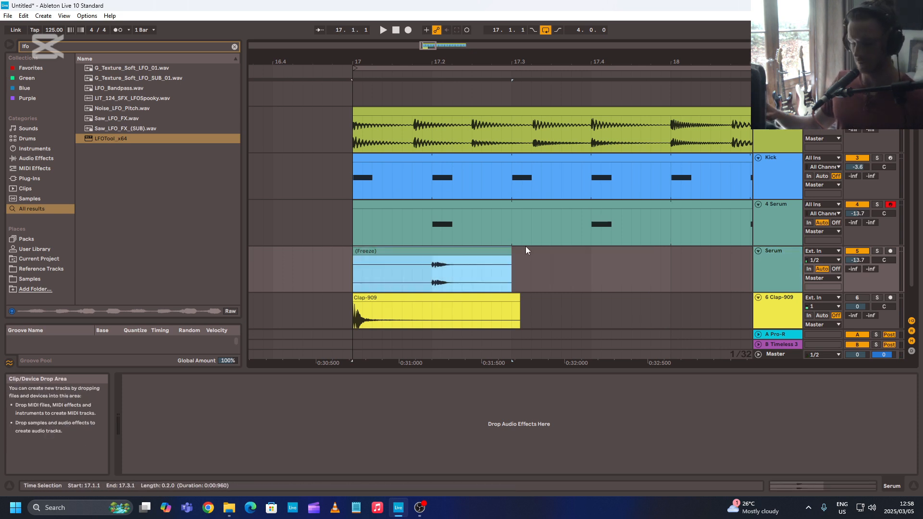
{"action": "key", "text": "ctrl+j"}
{"action": "left_click", "coordinate": [583, 270]}
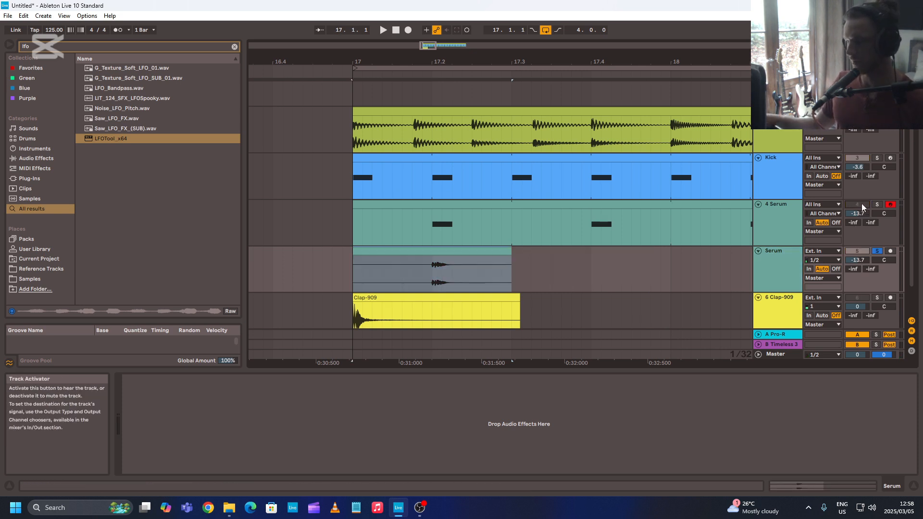
- Loop the arrangement over the flattened clap clip from 17.1.1 to 17.3.1 and start playback
{"action": "left_click", "coordinate": [496, 249]}
{"action": "key", "text": "ctrl+l"}
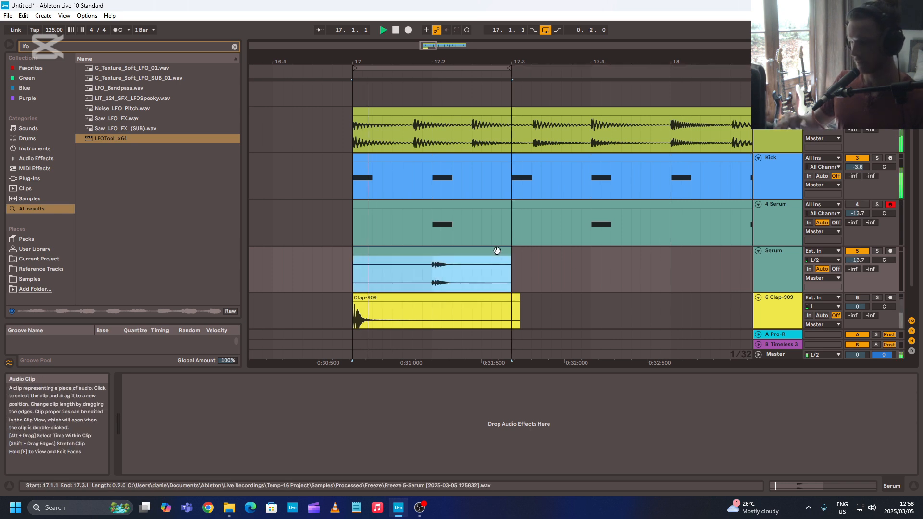
{"action": "key", "text": "space"}
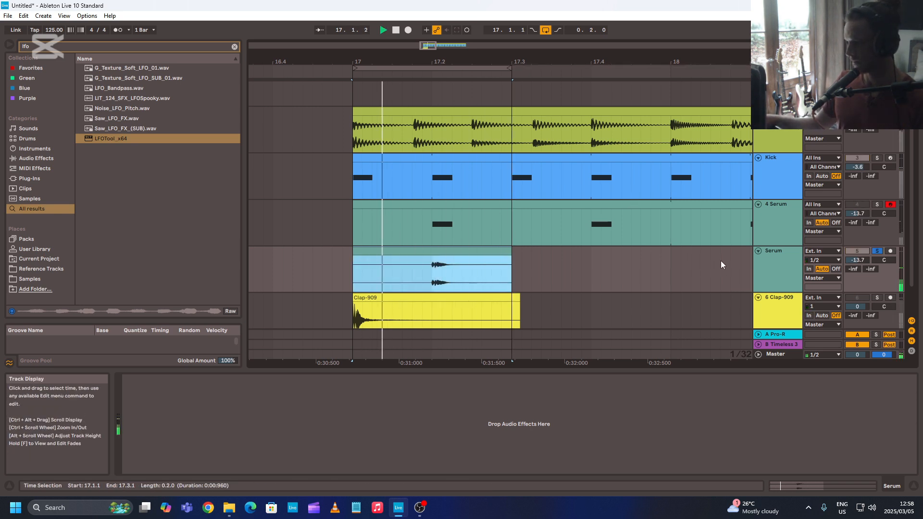
- Solo the flattened Serum track and add a long fade-out to its clip, starting just after beat 17.2
{"action": "left_click", "coordinate": [787, 260]}
{"action": "left_click", "coordinate": [877, 250]}
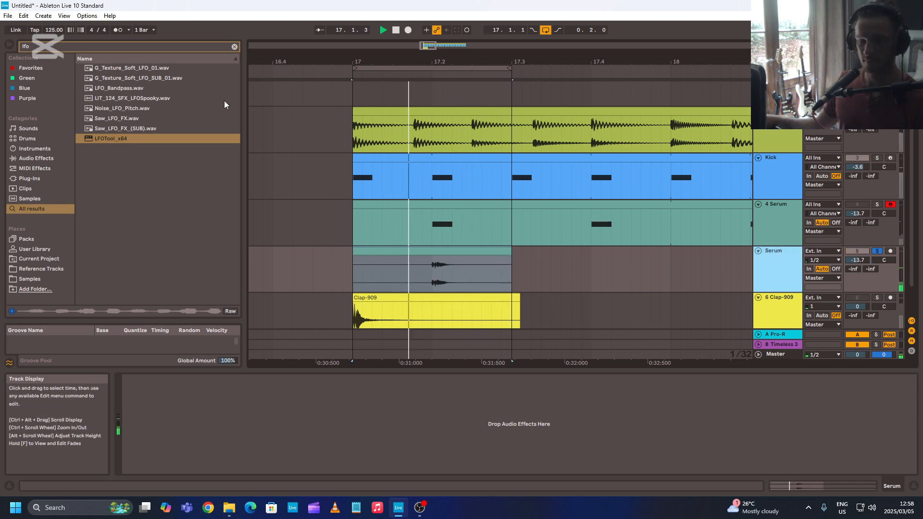
{"action": "left_click", "coordinate": [492, 251]}
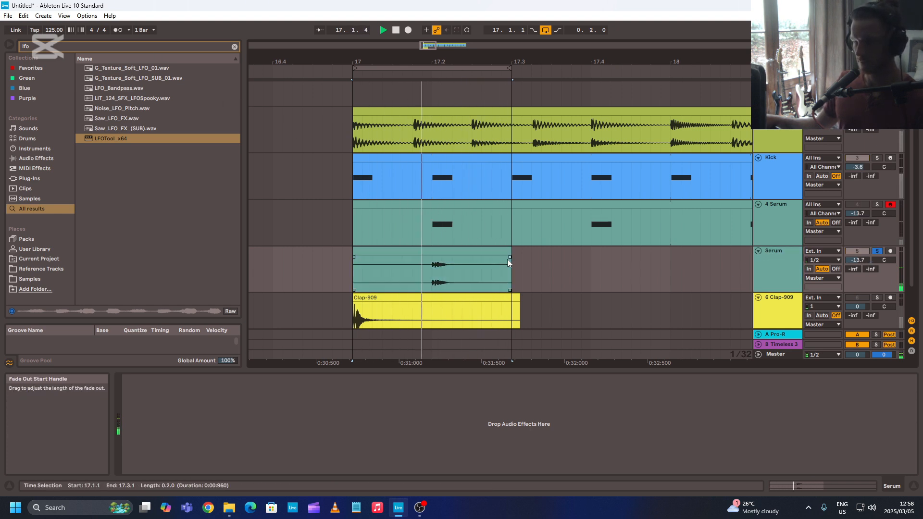
{"action": "left_click_drag", "start_coordinate": [507, 259], "coordinate": [438, 260]}
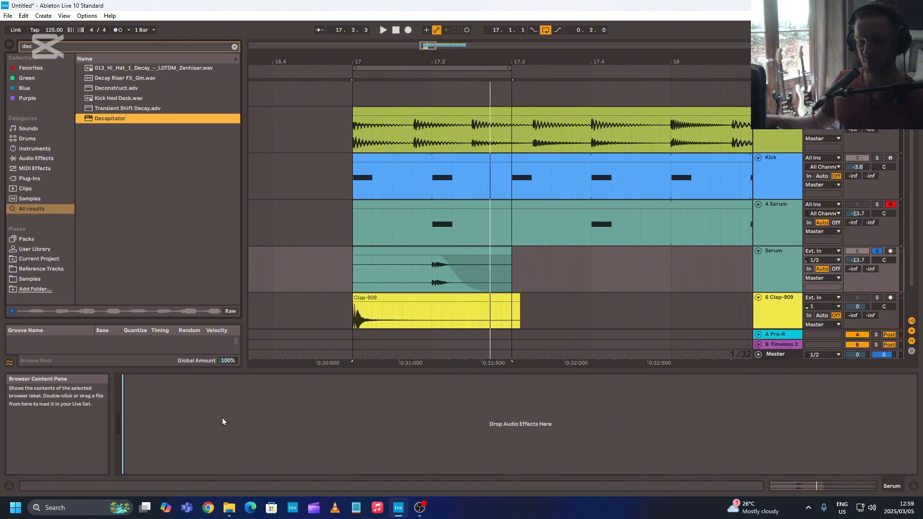
- Add Decapitator with Punish enabled to the flattened Serum track and lower the track's volume to -16.1 dB
{"action": "left_click_drag", "start_coordinate": [222, 422], "coordinate": [222, 421]}
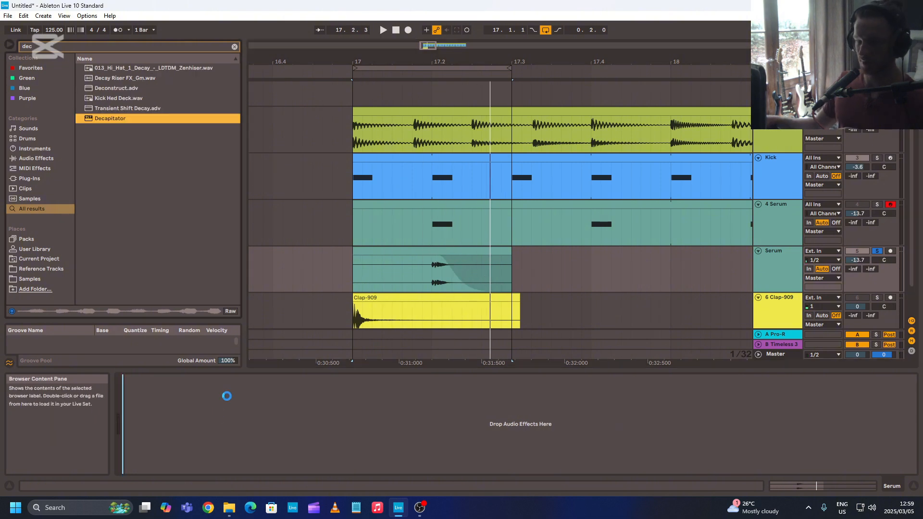
{"action": "key", "text": "space"}
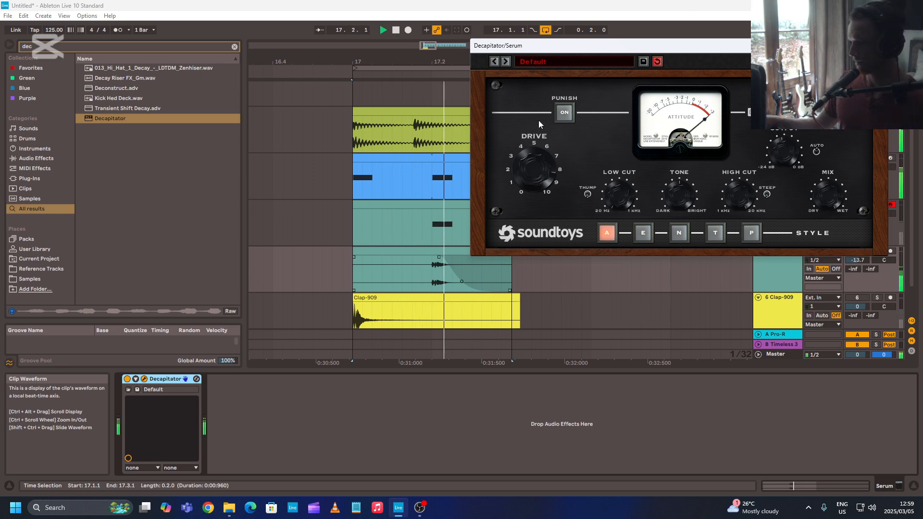
{"action": "left_click", "coordinate": [563, 114]}
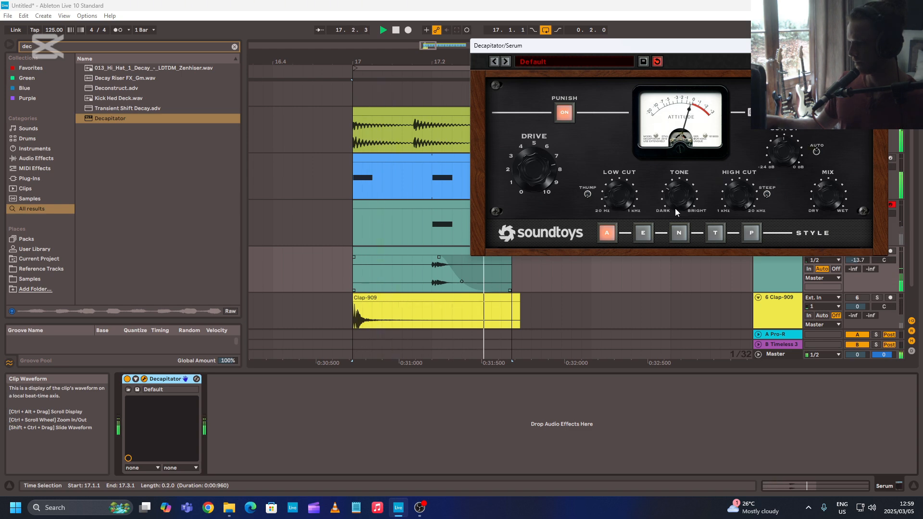
{"action": "left_click", "coordinate": [879, 45]}
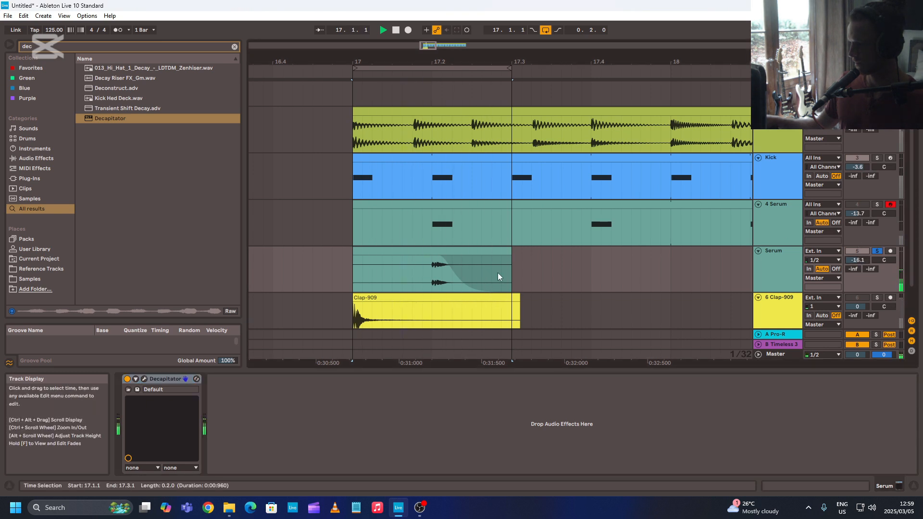
- Unsolo the flattened Serum track, stop playback and open its clap clip in the sample editor
{"action": "key", "text": "s"}
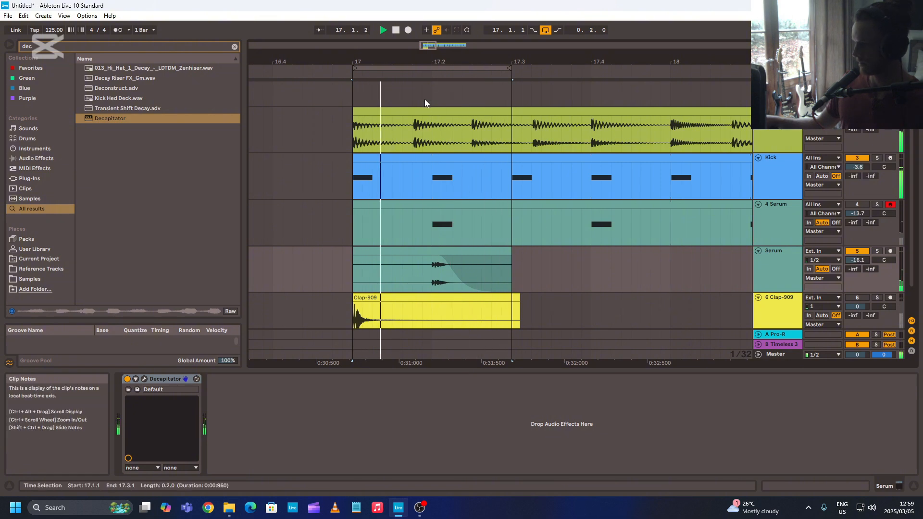
{"action": "left_click_drag", "start_coordinate": [441, 62], "coordinate": [515, 91]}
{"action": "scroll", "coordinate": [515, 91], "scroll_direction": "down", "scroll_amount": 2}
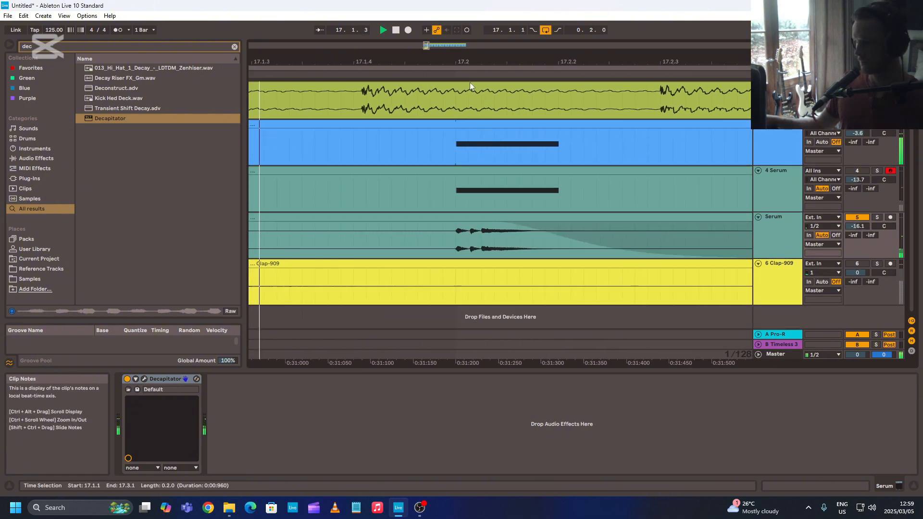
{"action": "key", "text": "space"}
{"action": "left_click_drag", "start_coordinate": [467, 62], "coordinate": [501, 36]}
{"action": "left_click_drag", "start_coordinate": [370, 265], "coordinate": [524, 268]}
{"action": "double_click", "coordinate": [500, 216]}
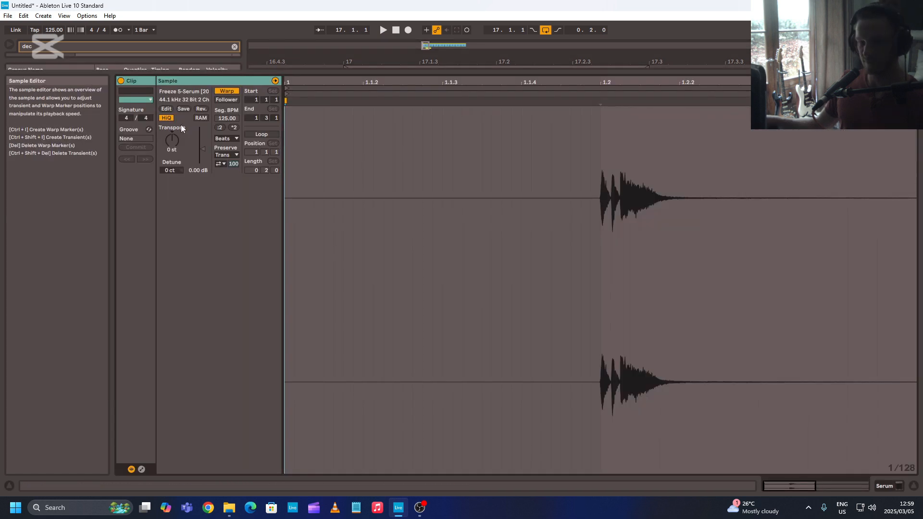
- Raise the clap clip's gain to 9.75 dB and return to the flattened Serum track's devices
{"action": "left_click_drag", "start_coordinate": [203, 149], "coordinate": [203, 140]}
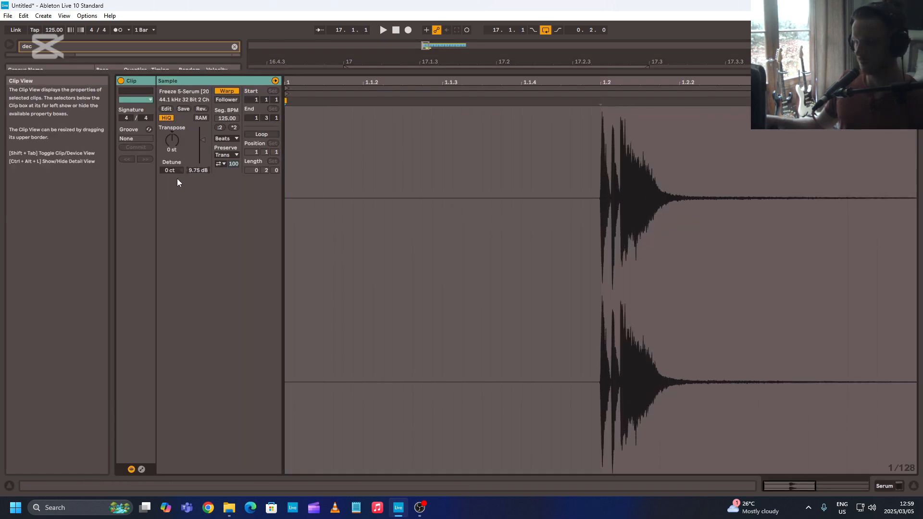
{"action": "key", "text": "shift+Tab"}
{"action": "left_click_drag", "start_coordinate": [506, 61], "coordinate": [506, 119]}
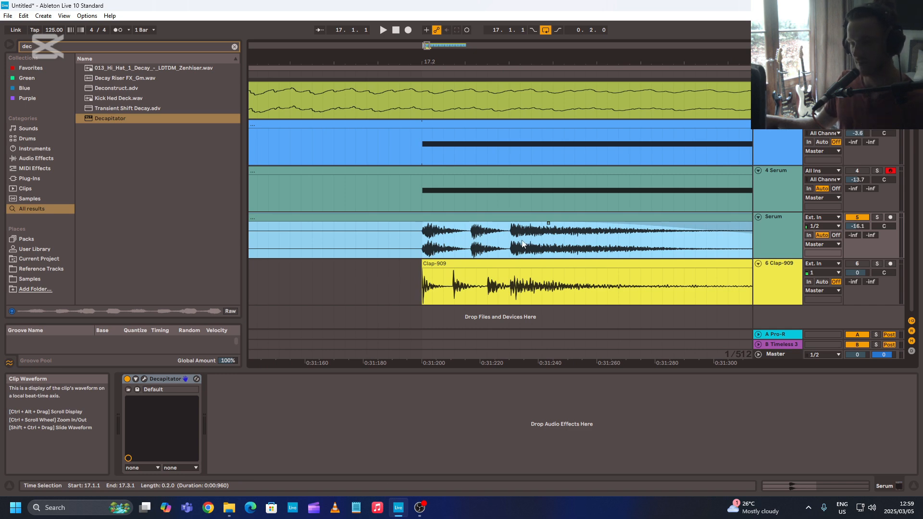
{"action": "left_click_drag", "start_coordinate": [523, 244], "coordinate": [653, 239]}
{"action": "left_click_drag", "start_coordinate": [393, 62], "coordinate": [480, 4]}
- Start playback and lower the flattened Serum track's volume to -22.6 dB
{"action": "left_click_drag", "start_coordinate": [856, 226], "coordinate": [856, 259]}
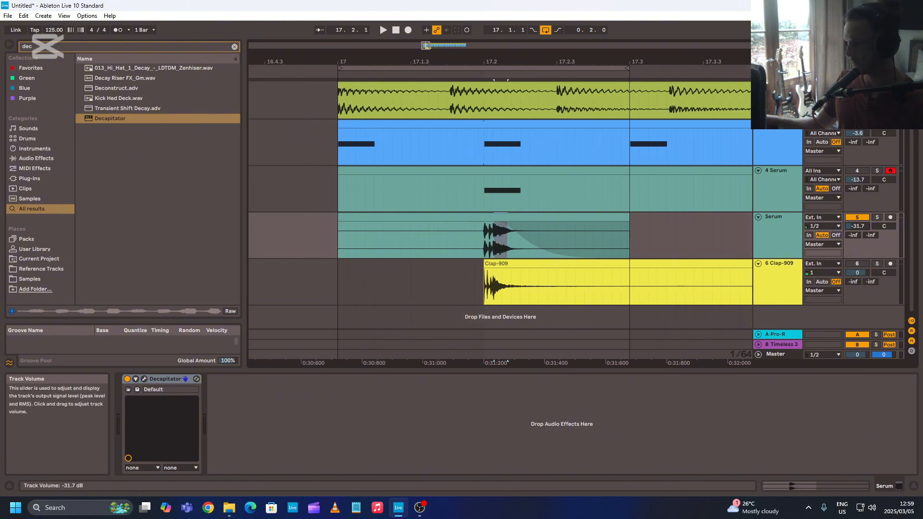
{"action": "key", "text": "space"}
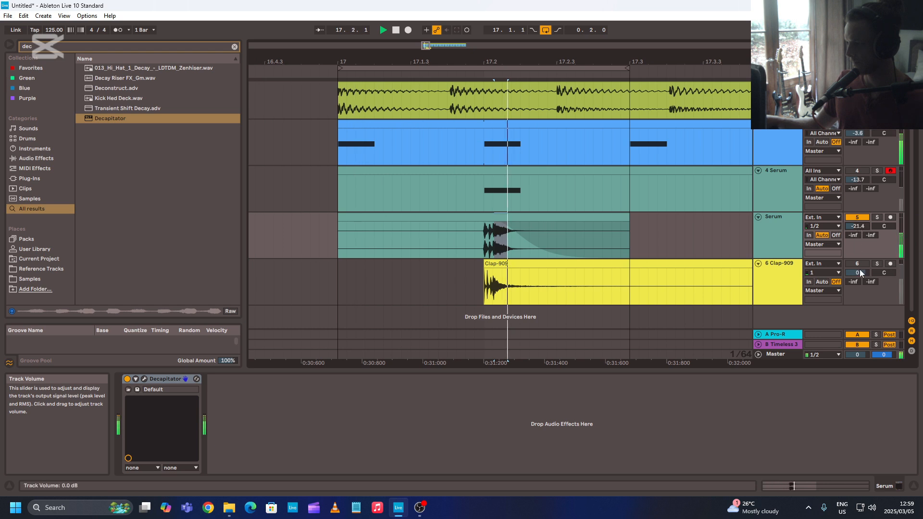
{"action": "left_click_drag", "start_coordinate": [864, 226], "coordinate": [864, 228]}
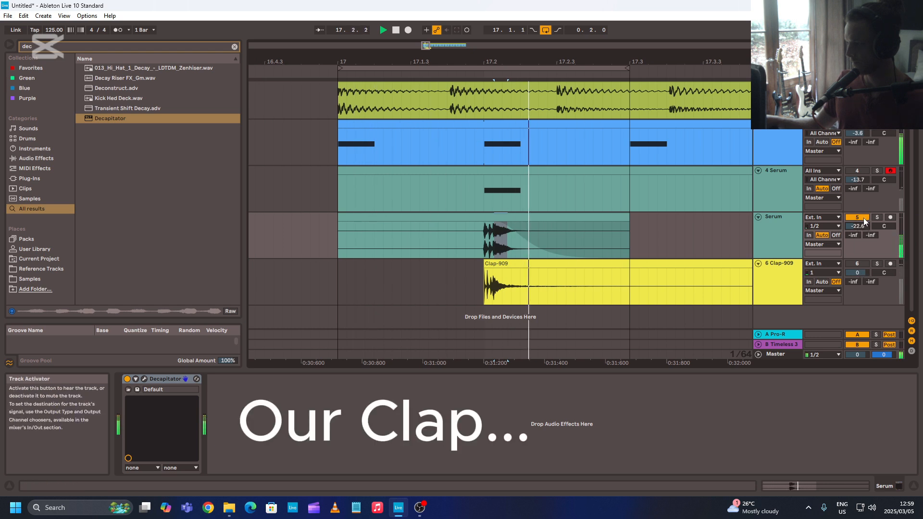
- Set the Clap-909 track's volume to -16.6 dB, comparing it with the flattened Serum clap by activating each track in turn
{"action": "left_click_drag", "start_coordinate": [856, 271], "coordinate": [857, 290]}
{"action": "left_click", "coordinate": [859, 263]}
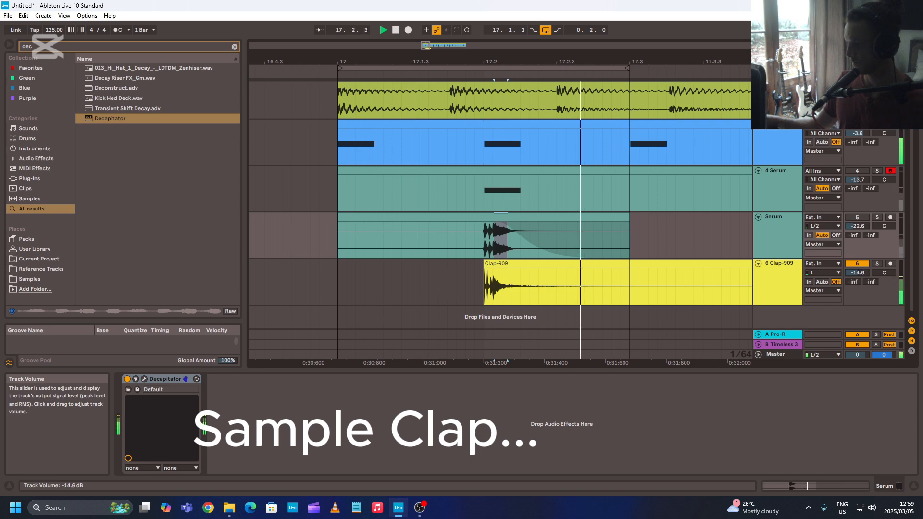
{"action": "left_click", "coordinate": [860, 263]}
{"action": "left_click", "coordinate": [858, 207]}
{"action": "left_click", "coordinate": [858, 218]}
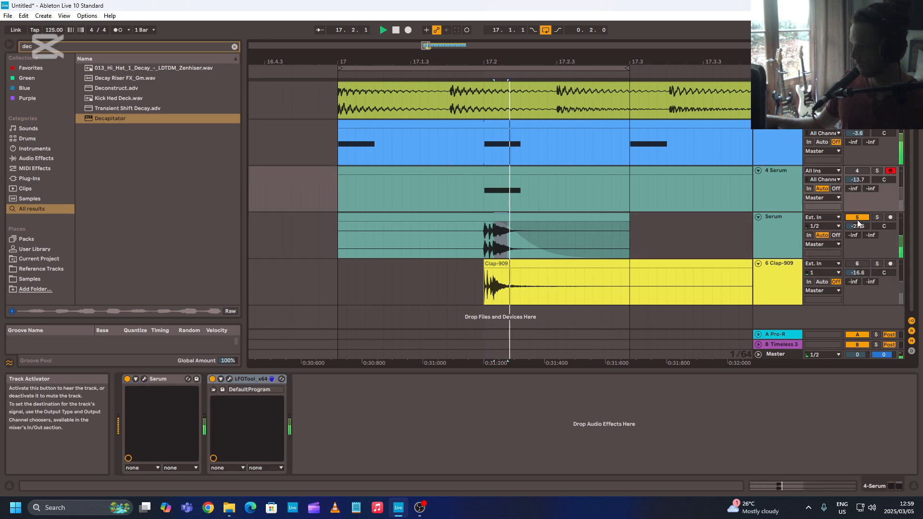
- Activate track 4 Serum in place of the flattened Serum track and start playback from 17.1.1
{"action": "left_click", "coordinate": [780, 233]}
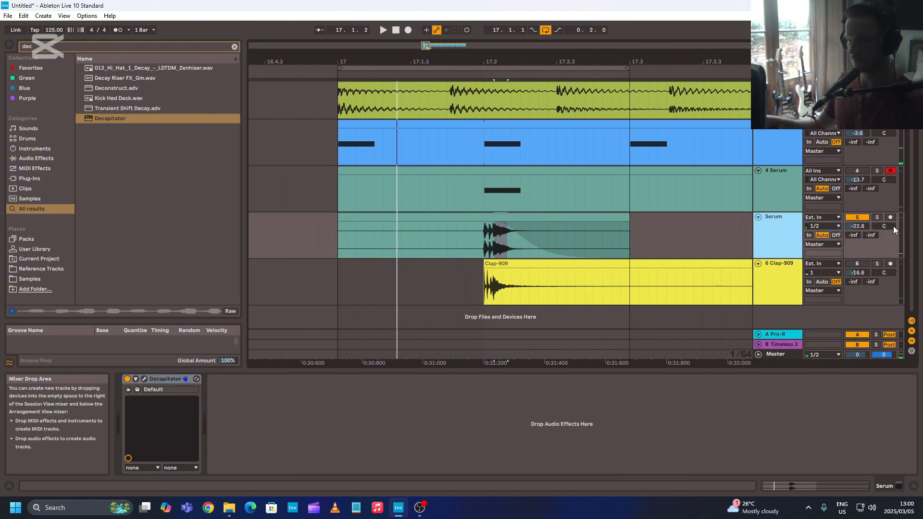
{"action": "left_click", "coordinate": [779, 183]}
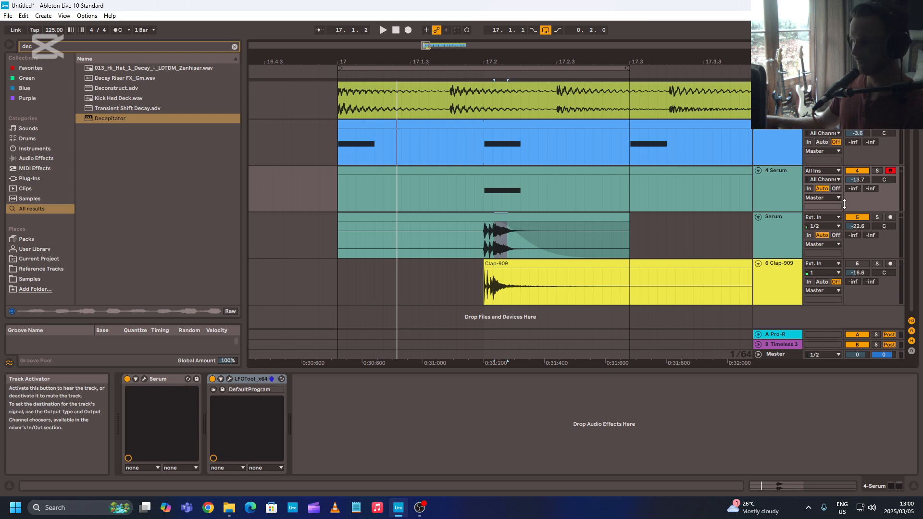
{"action": "left_click", "coordinate": [765, 205]}
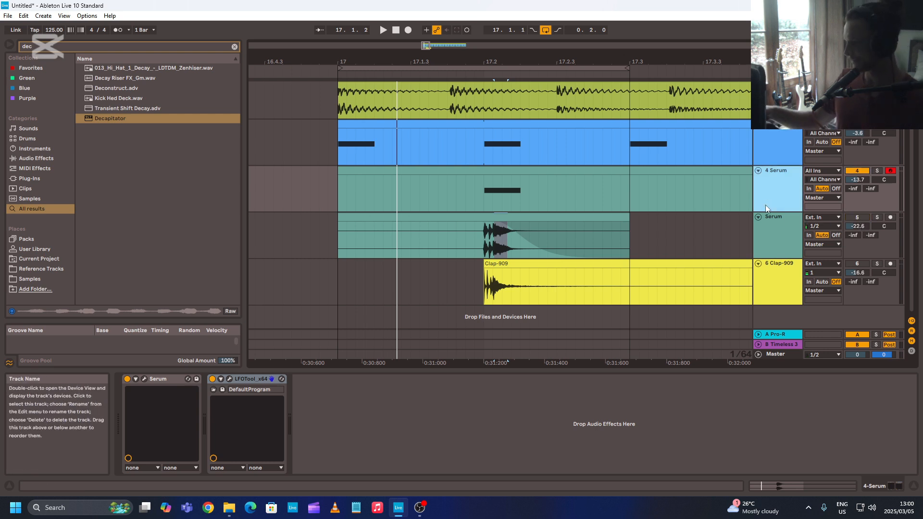
{"action": "left_click", "coordinate": [371, 201]}
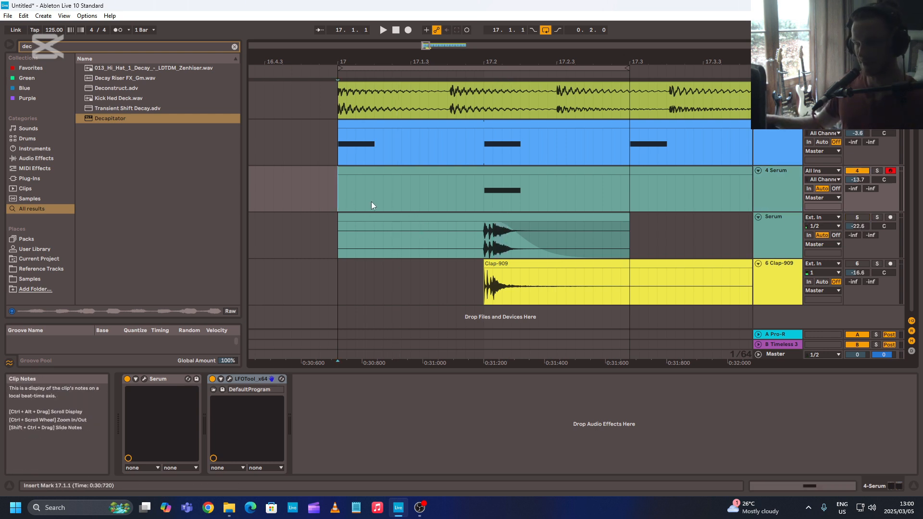
{"action": "left_click", "coordinate": [786, 193]}
{"action": "key", "text": "space"}
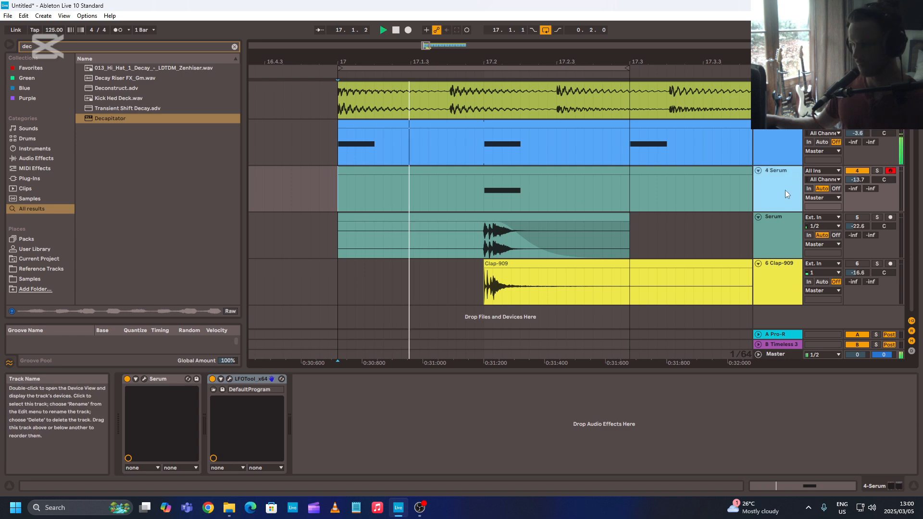
- Open Serum on track 4, try a noise pitch of 29% and reset the noise pitch to its default
{"action": "left_click", "coordinate": [143, 380]}
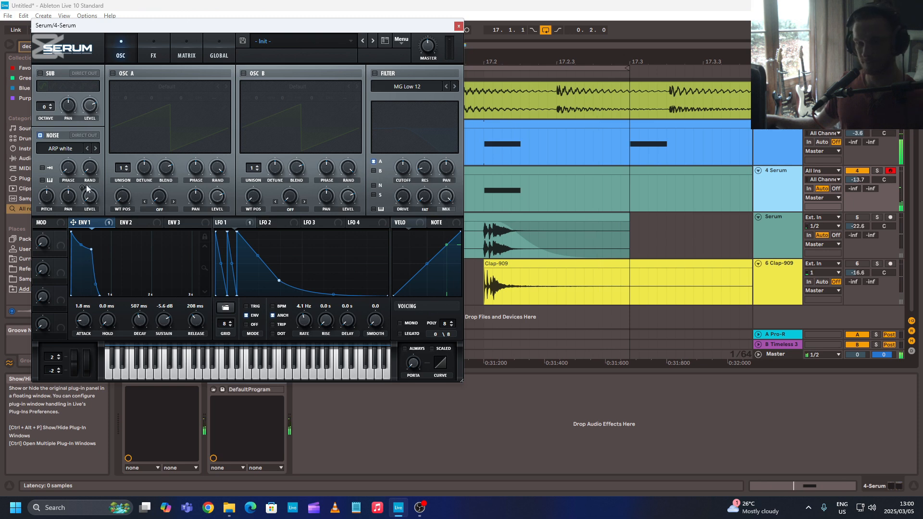
{"action": "mouse_move", "coordinate": [52, 204]}
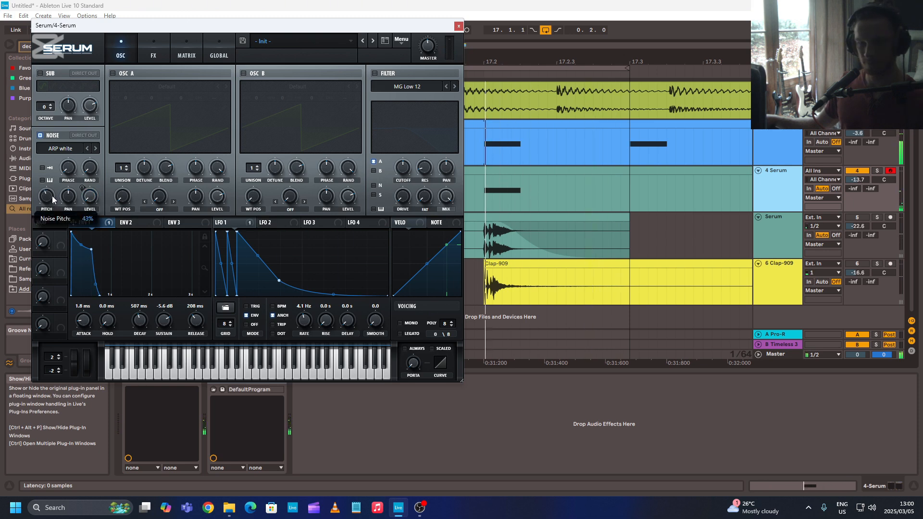
{"action": "left_click_drag", "start_coordinate": [52, 200], "coordinate": [53, 220]}
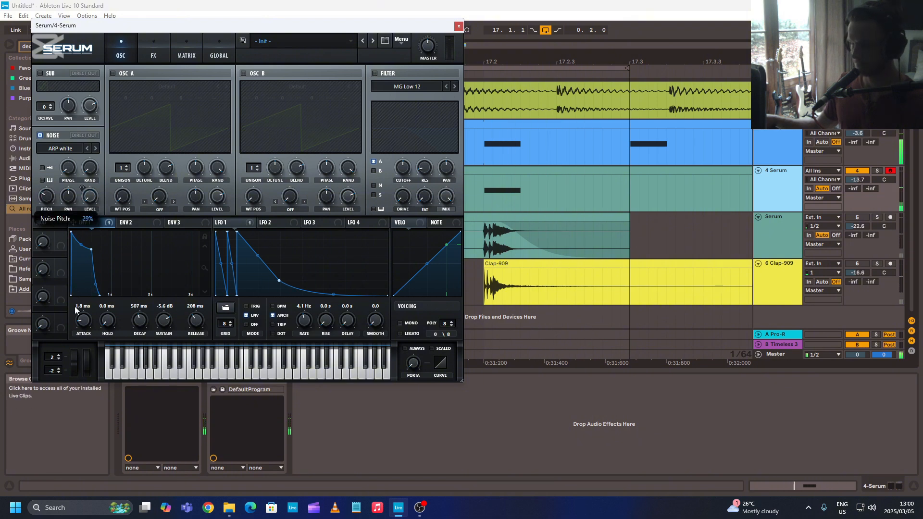
{"action": "right_click", "coordinate": [46, 183]}
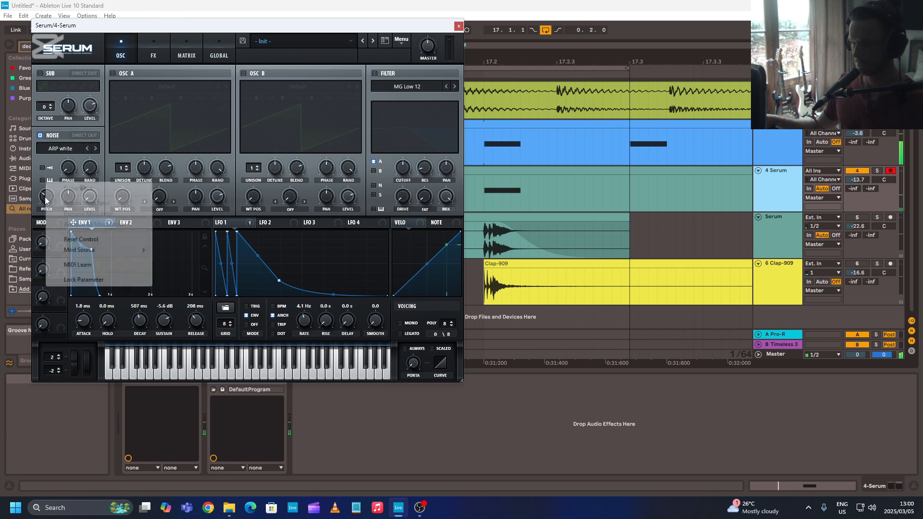
{"action": "left_click", "coordinate": [69, 238]}
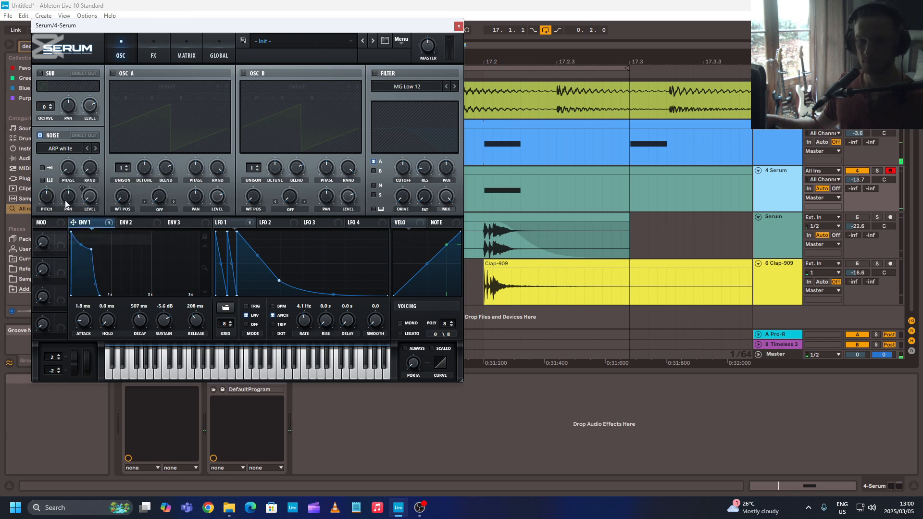
- Audition Serum's noise samples one by one during playback, from BrightWhite through J106 Chorus, SH1 Noise and SID noise to XF_KikAtk_01
{"action": "left_click", "coordinate": [75, 150]}
{"action": "mouse_move", "coordinate": [81, 163]}
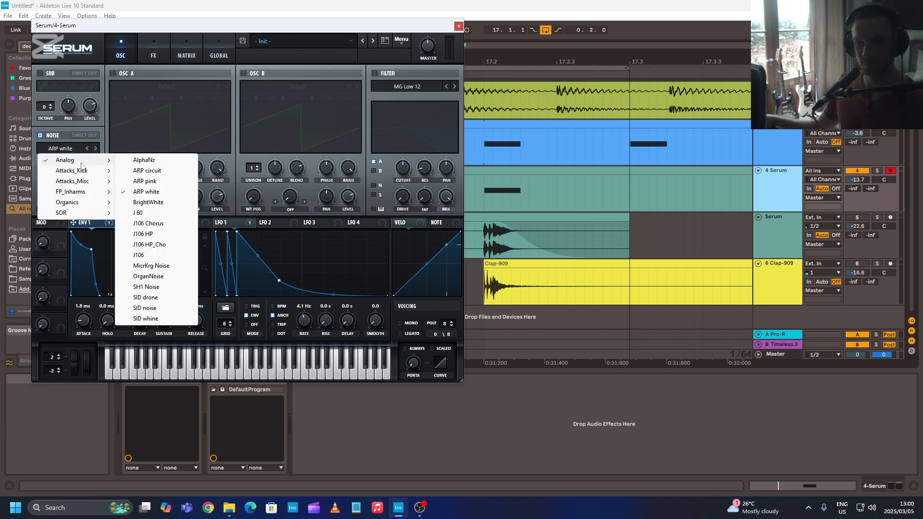
{"action": "left_click", "coordinate": [144, 202]}
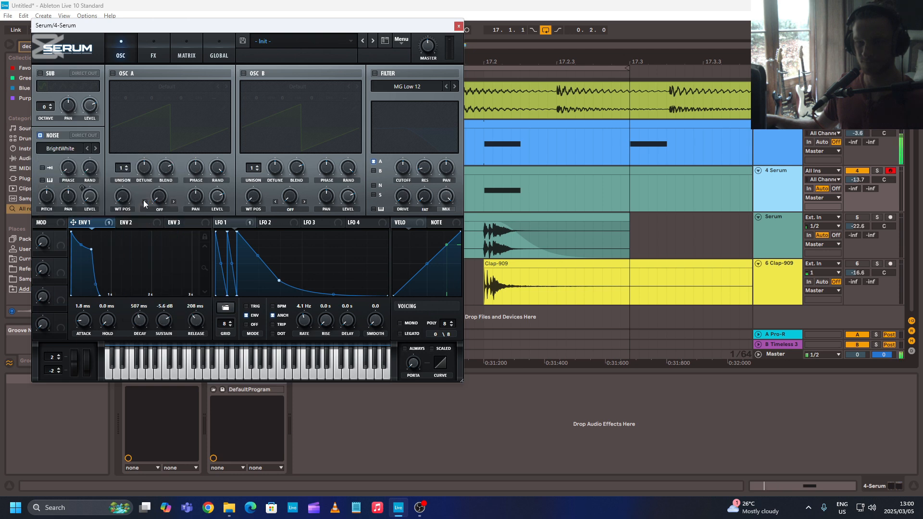
{"action": "left_click", "coordinate": [97, 148]}
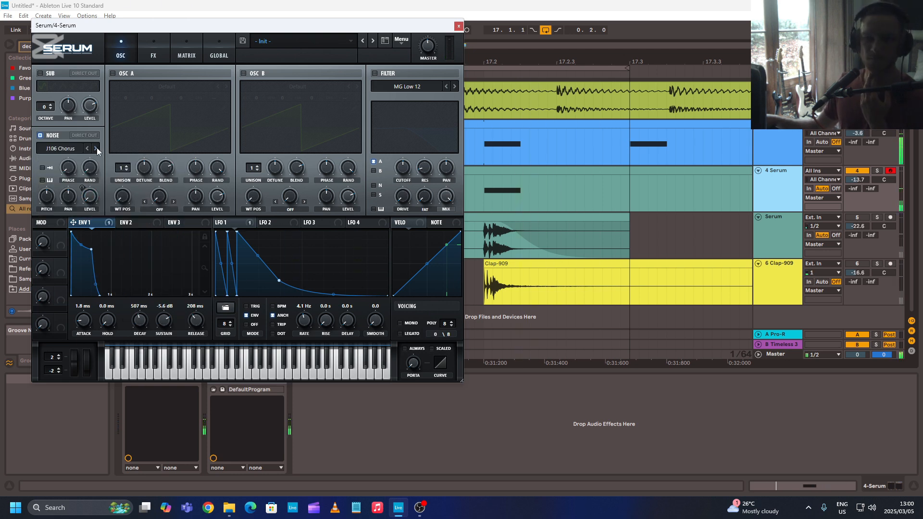
{"action": "left_click", "coordinate": [96, 148]}
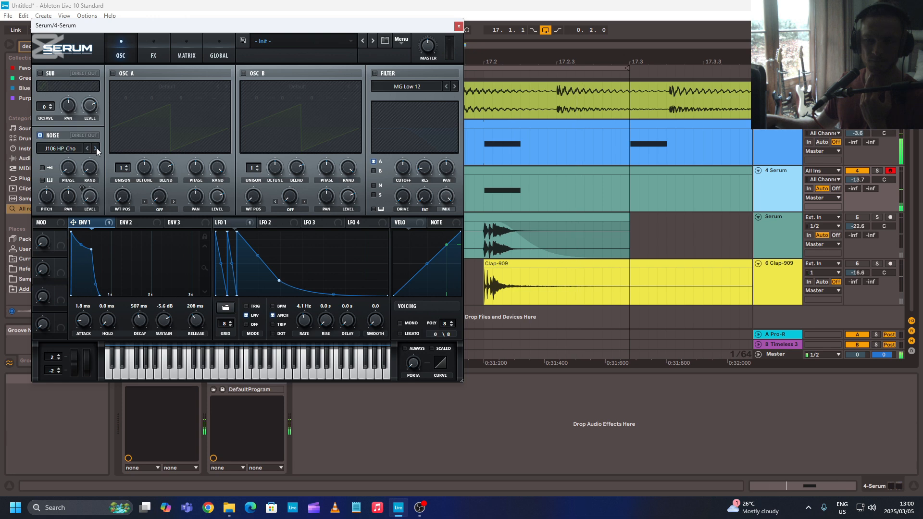
{"action": "left_click", "coordinate": [97, 148]}
{"action": "left_click", "coordinate": [96, 148]}
{"action": "left_click", "coordinate": [96, 148]}
{"action": "left_click", "coordinate": [96, 148]}
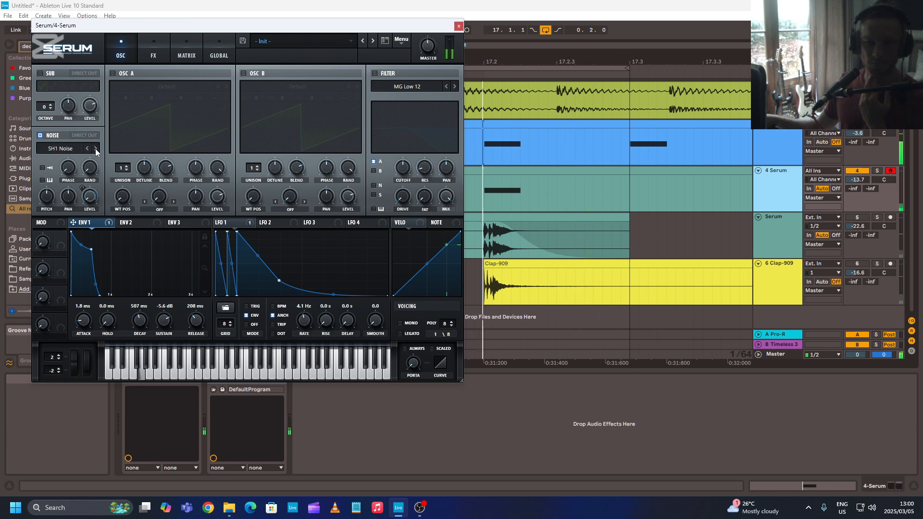
{"action": "left_click", "coordinate": [96, 148]}
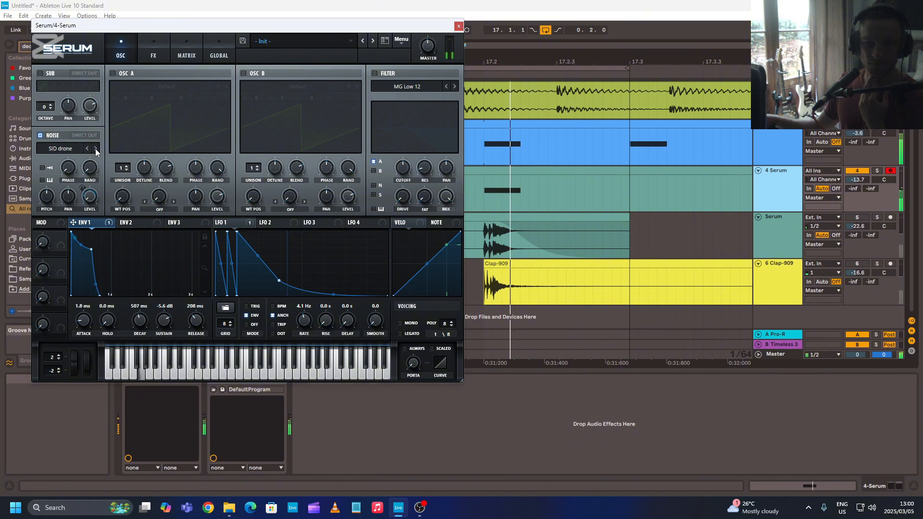
{"action": "left_click", "coordinate": [96, 148]}
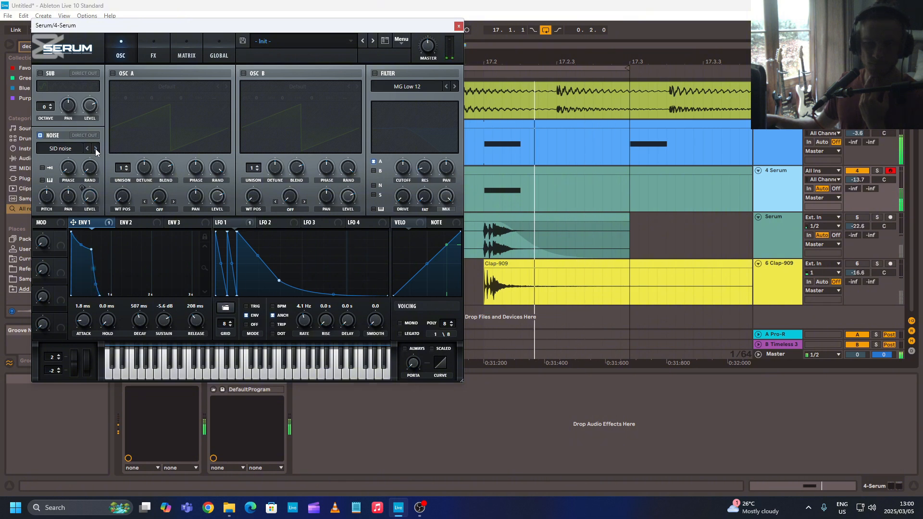
{"action": "left_click", "coordinate": [96, 148]}
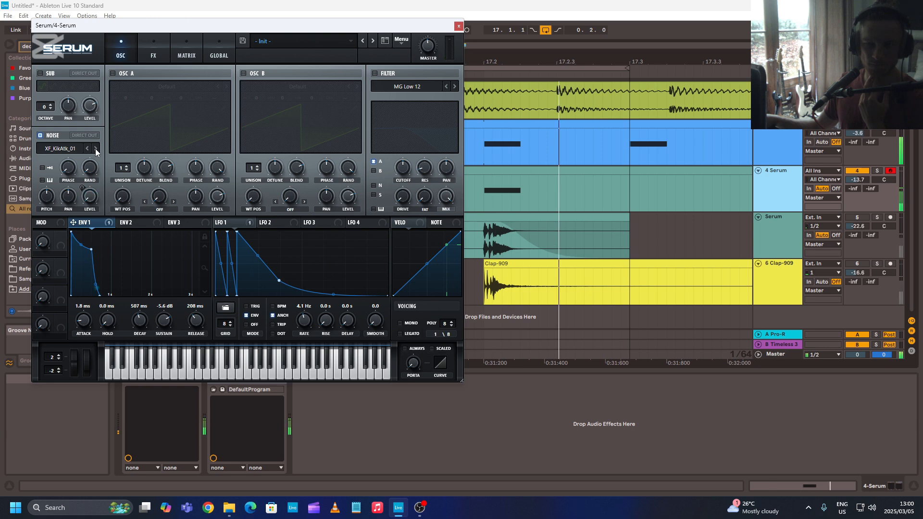
- Load the BrightWhite noise again in Serum for comparison and restore the ARP white noise
{"action": "left_click", "coordinate": [79, 149]}
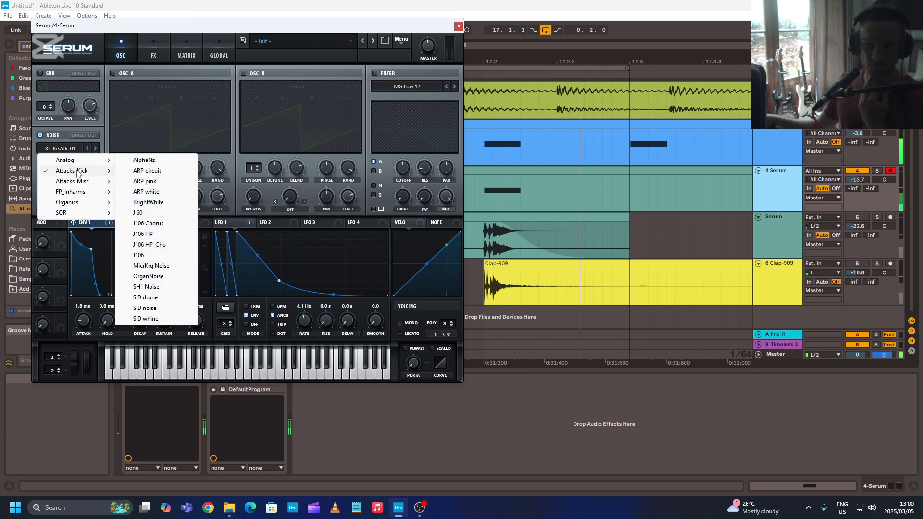
{"action": "mouse_move", "coordinate": [80, 162]}
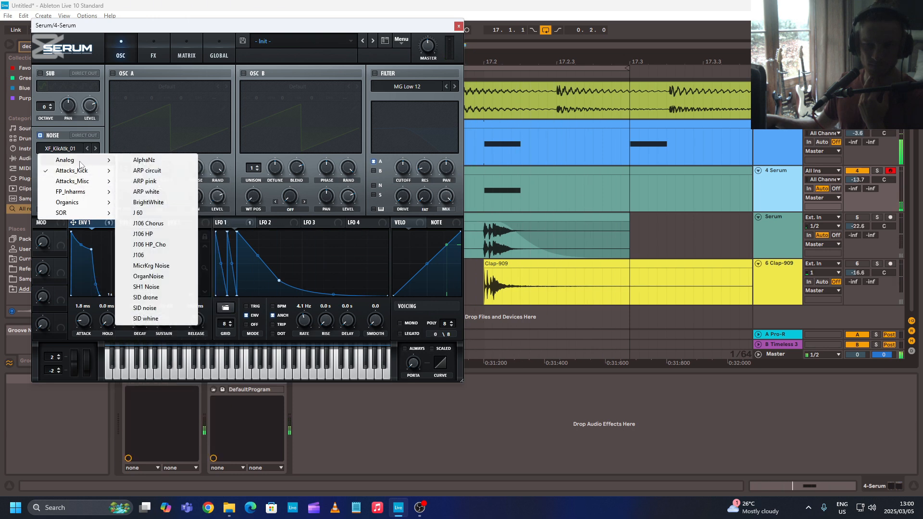
{"action": "left_click", "coordinate": [147, 202]}
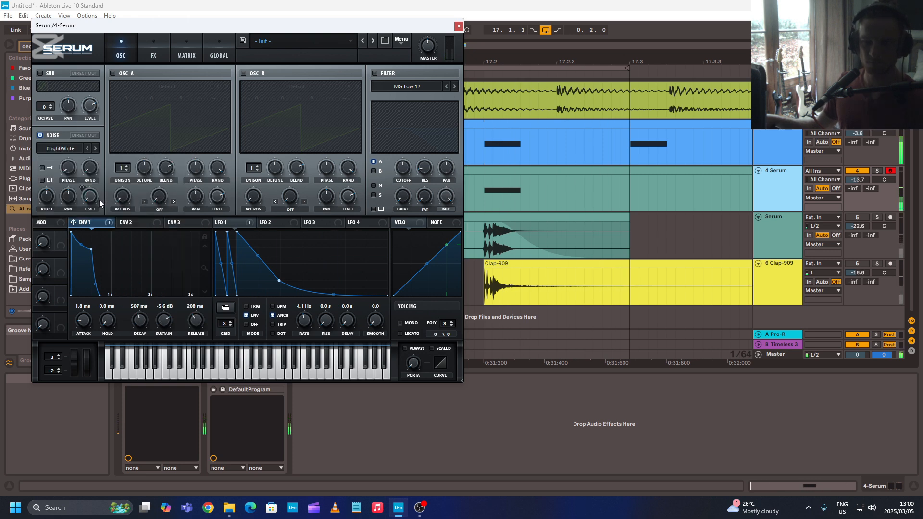
{"action": "left_click", "coordinate": [72, 148]}
{"action": "mouse_move", "coordinate": [77, 160]}
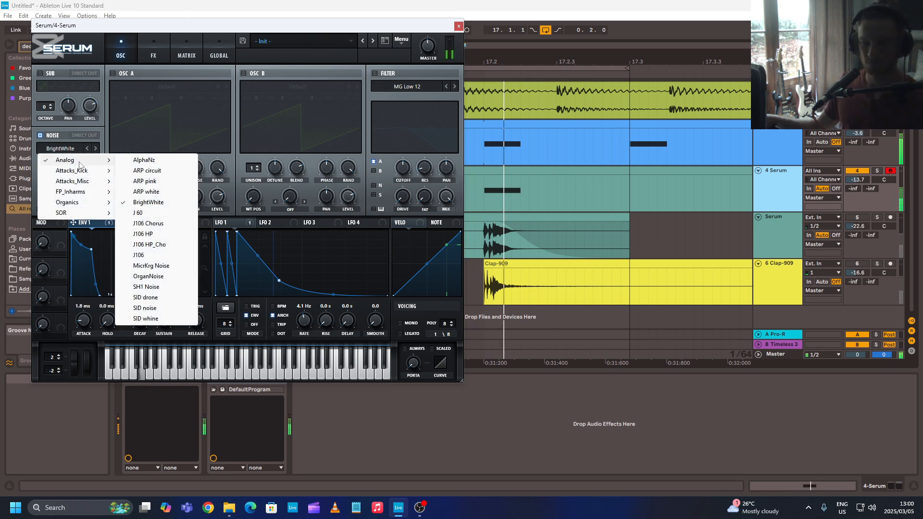
{"action": "left_click", "coordinate": [152, 192]}
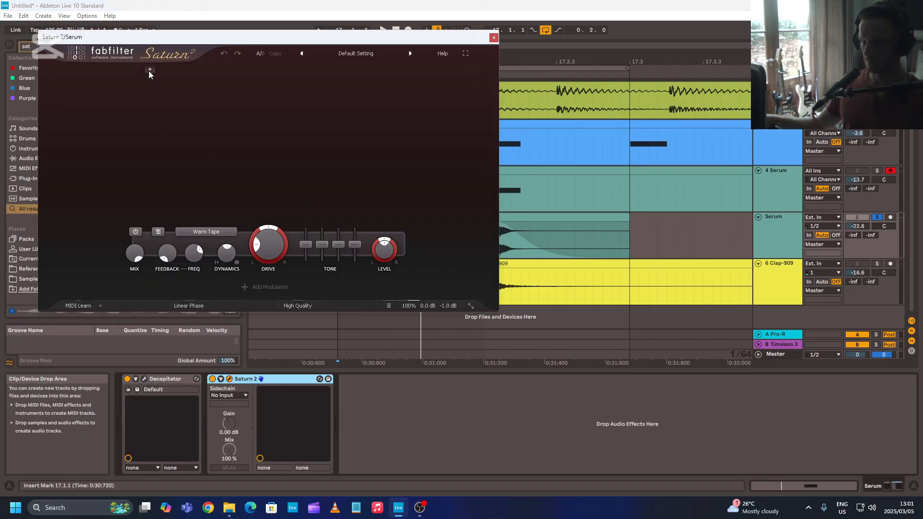
- Split Saturn 2 on the flattened Serum track into three bands and shift both crossovers to higher frequencies
{"action": "left_click", "coordinate": [150, 71]}
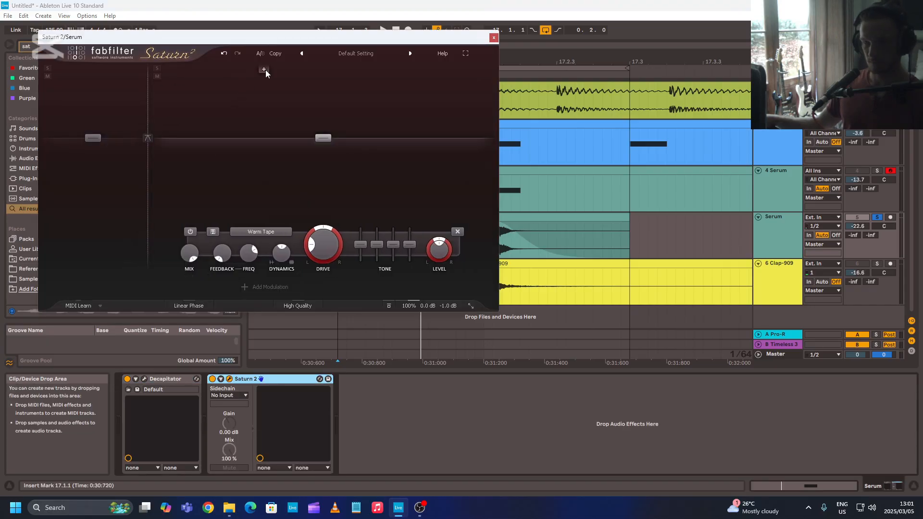
{"action": "left_click", "coordinate": [271, 70]}
{"action": "key", "text": "space"}
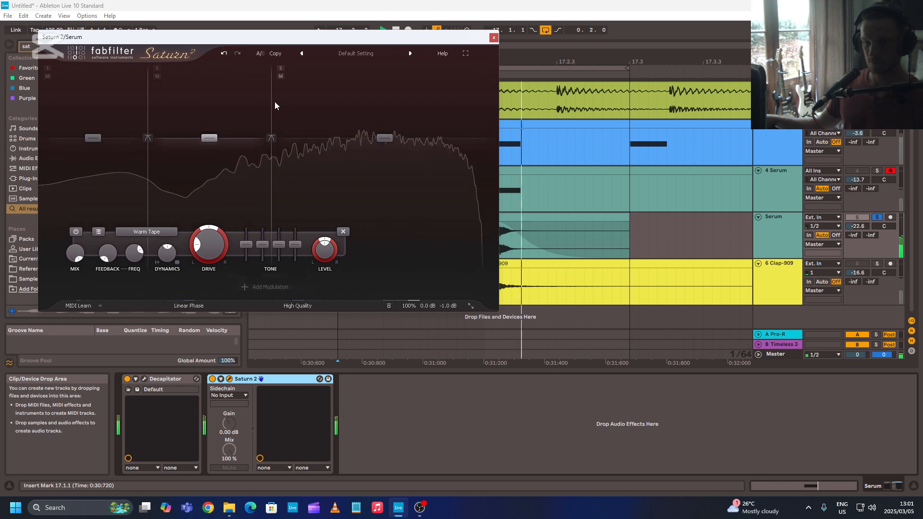
{"action": "left_click_drag", "start_coordinate": [273, 102], "coordinate": [322, 106]}
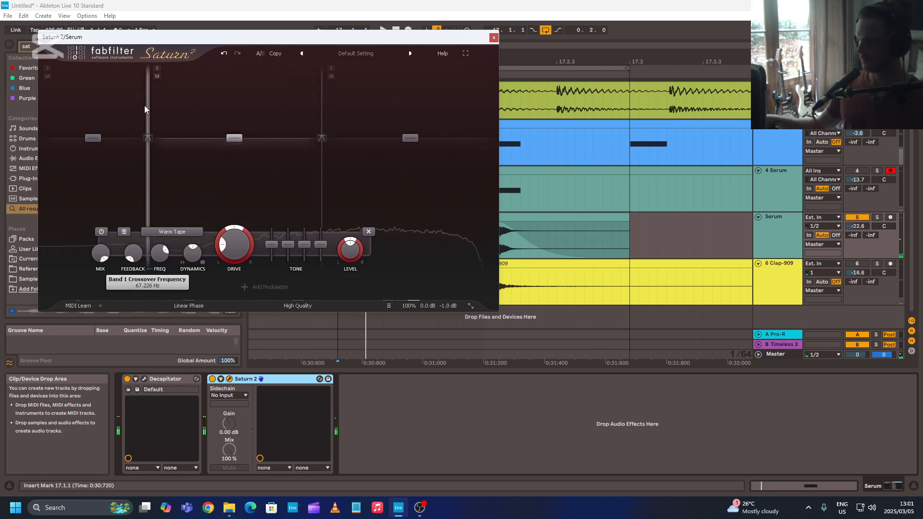
{"action": "left_click_drag", "start_coordinate": [144, 106], "coordinate": [154, 105]}
{"action": "key", "text": "space"}
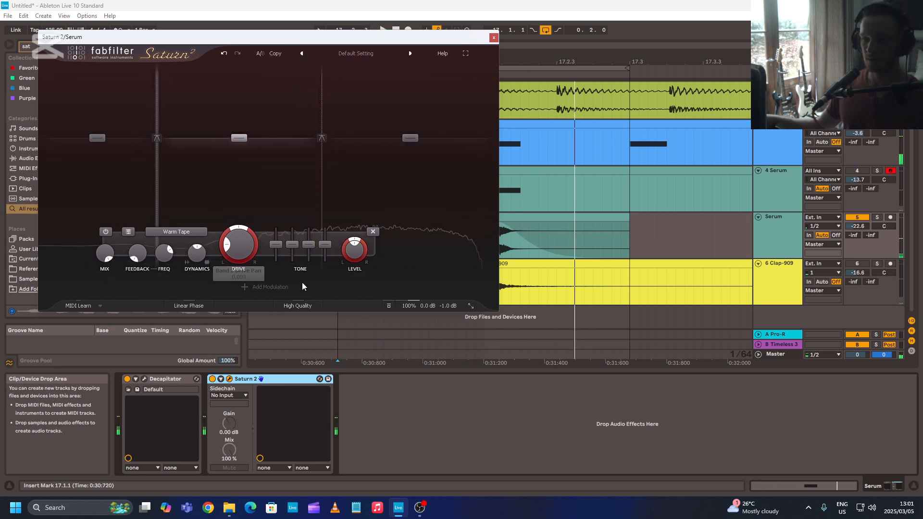
- Raise the drive of Saturn 2's middle band and set its Mid tone to +4.96 dB, soloing the band temporarily during playback
{"action": "left_click", "coordinate": [782, 236]}
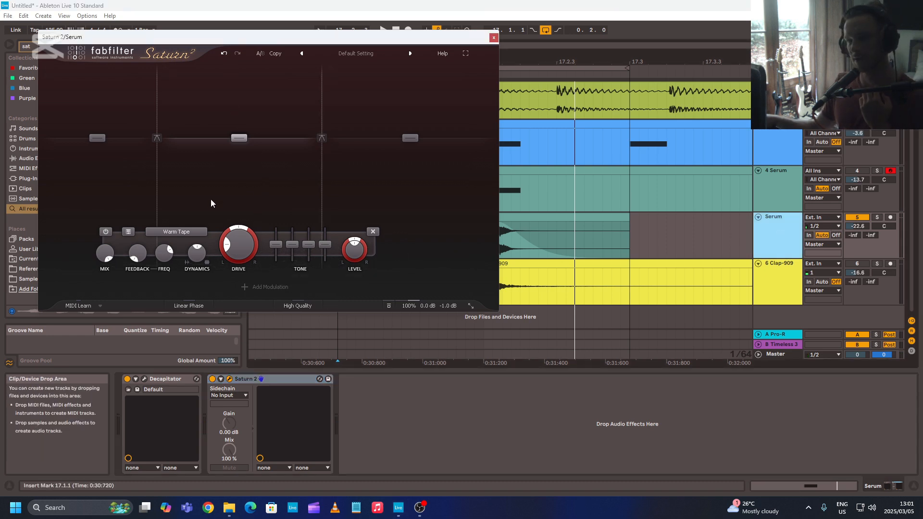
{"action": "key", "text": "space"}
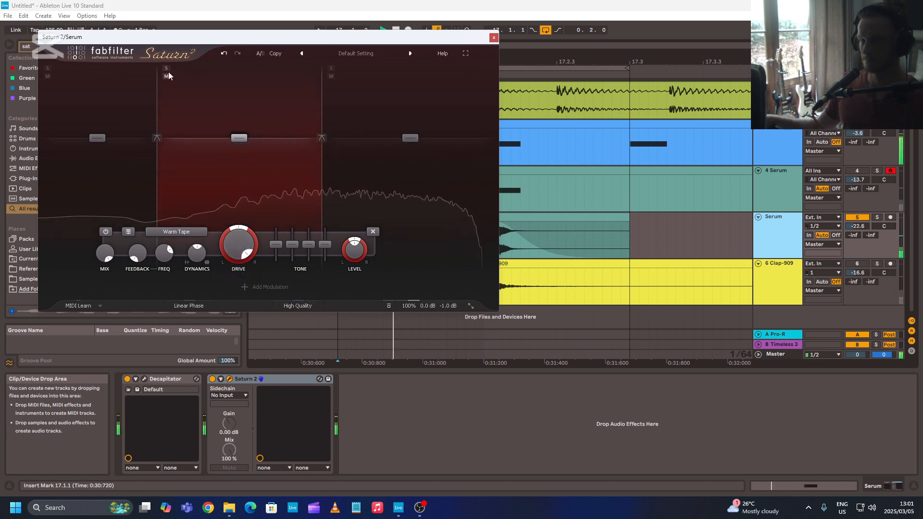
{"action": "left_click", "coordinate": [167, 68]}
{"action": "left_click_drag", "start_coordinate": [240, 247], "coordinate": [298, 237]}
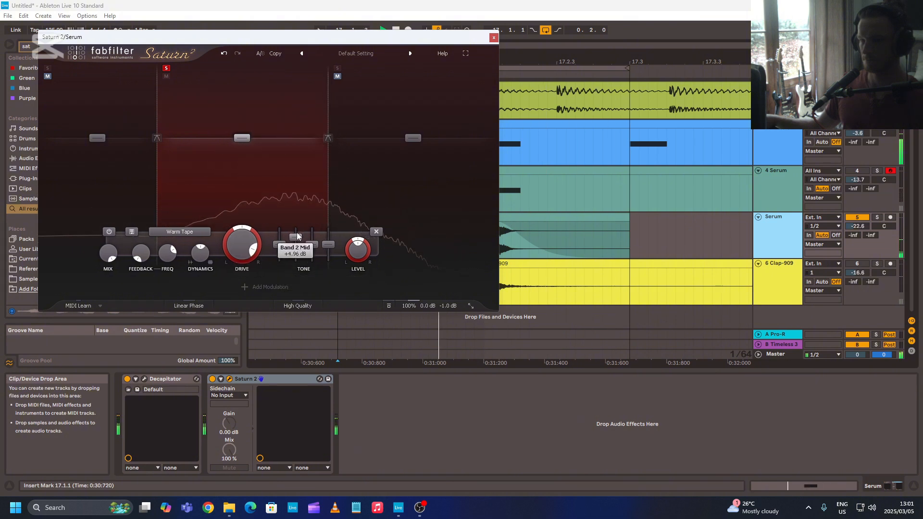
{"action": "left_click", "coordinate": [166, 68]}
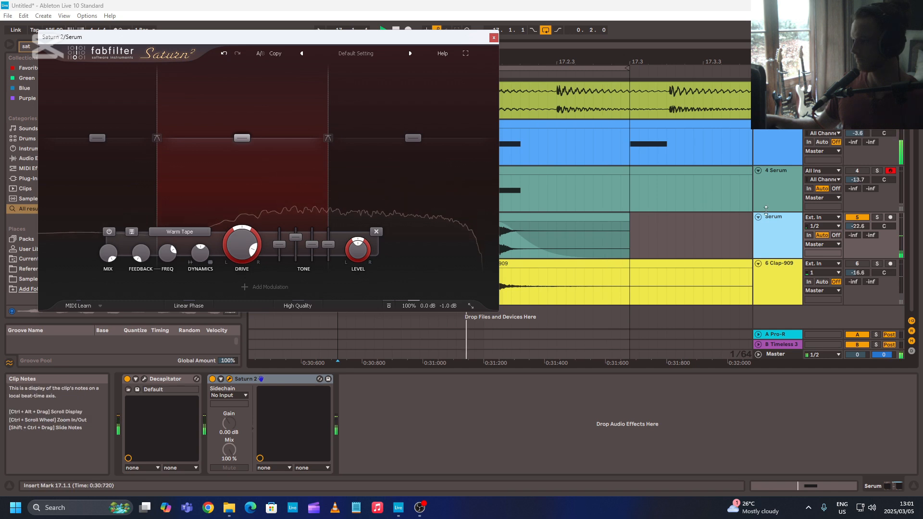
- Lower the flattened Serum track's volume to -28.2 dB, close Saturn 2 and stop playback
{"action": "left_click_drag", "start_coordinate": [857, 226], "coordinate": [858, 236]}
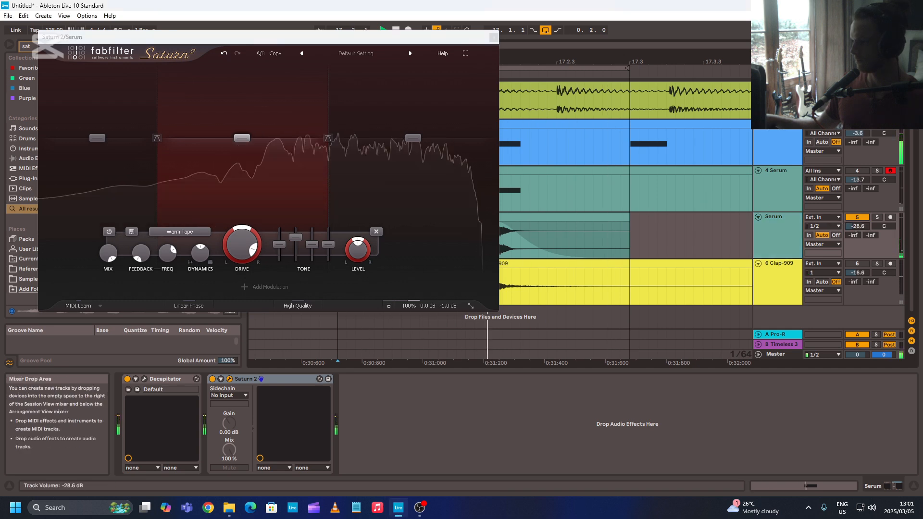
{"action": "left_click", "coordinate": [494, 37]}
{"action": "key", "text": "space"}
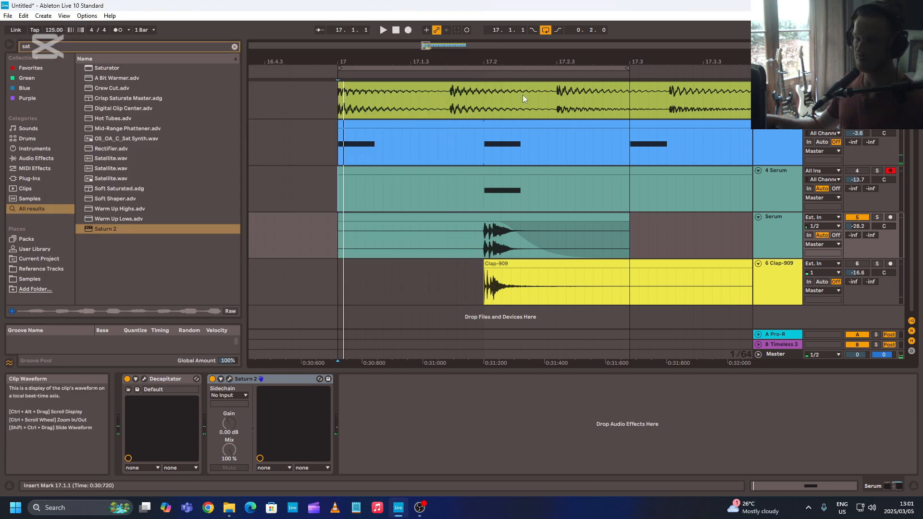